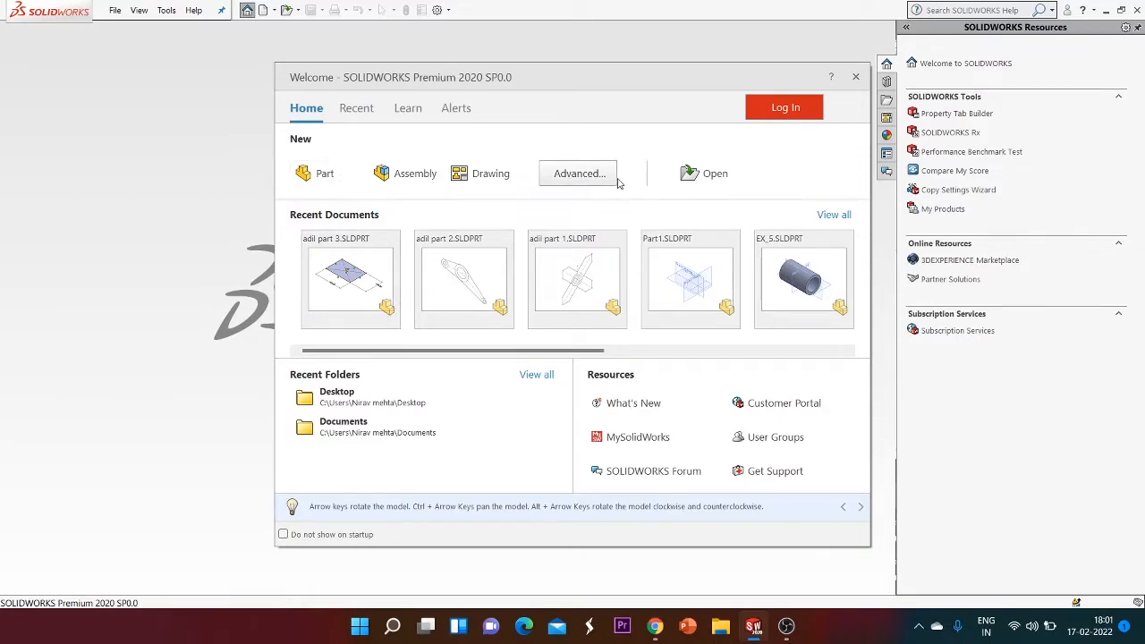
# Create a new part document from the Part template and dismiss the resource monitor notification
pyautogui.click(597, 181)
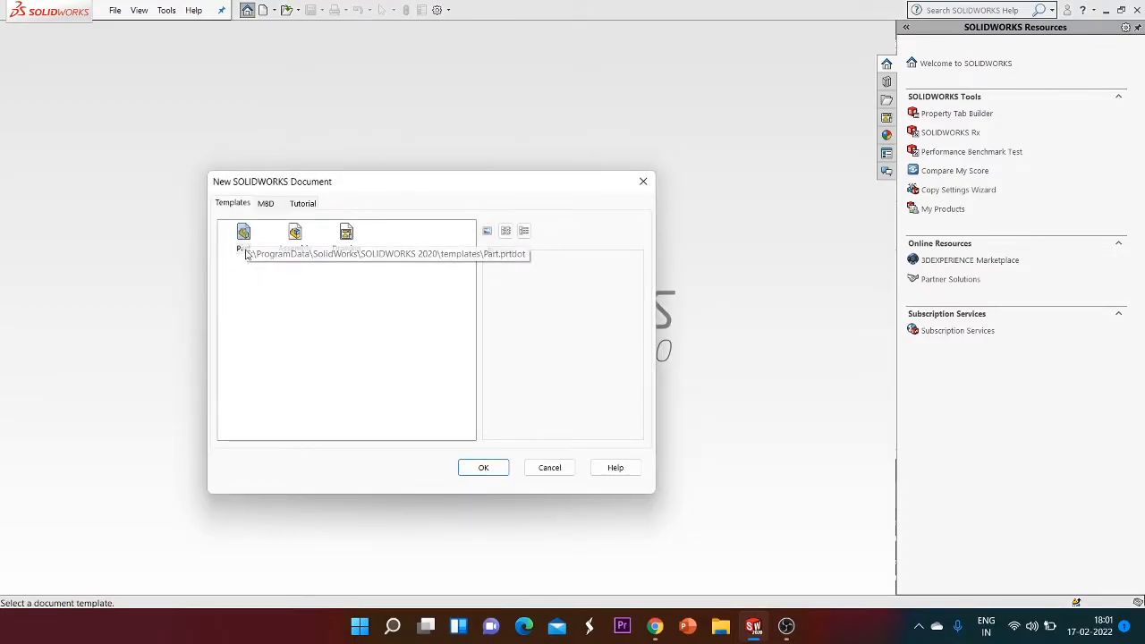
pyautogui.click(243, 236)
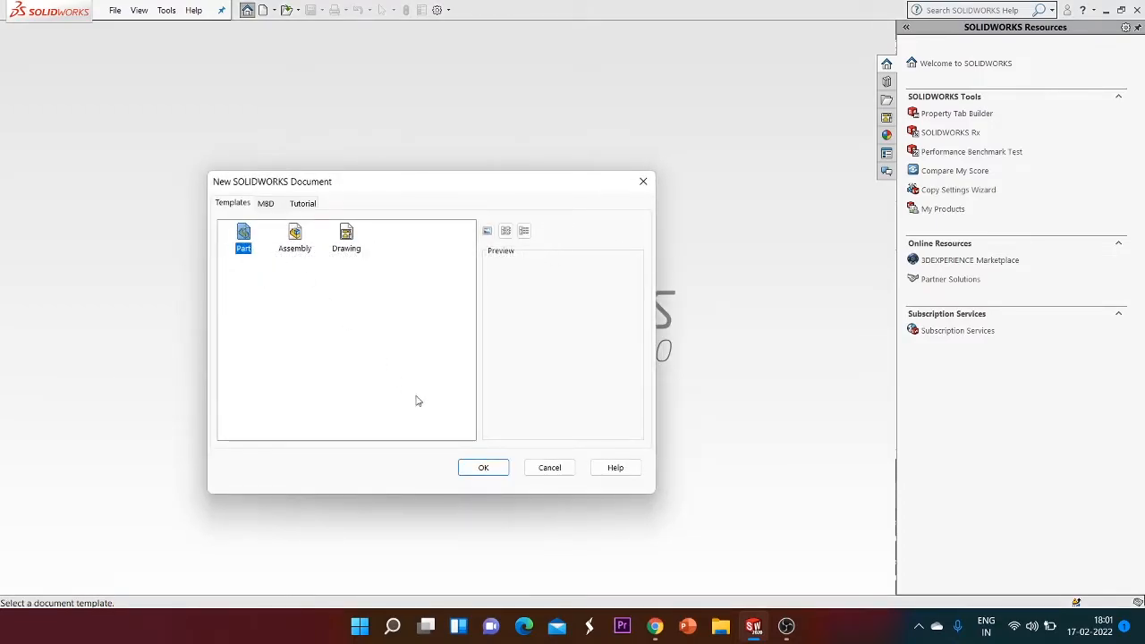
pyautogui.click(491, 472)
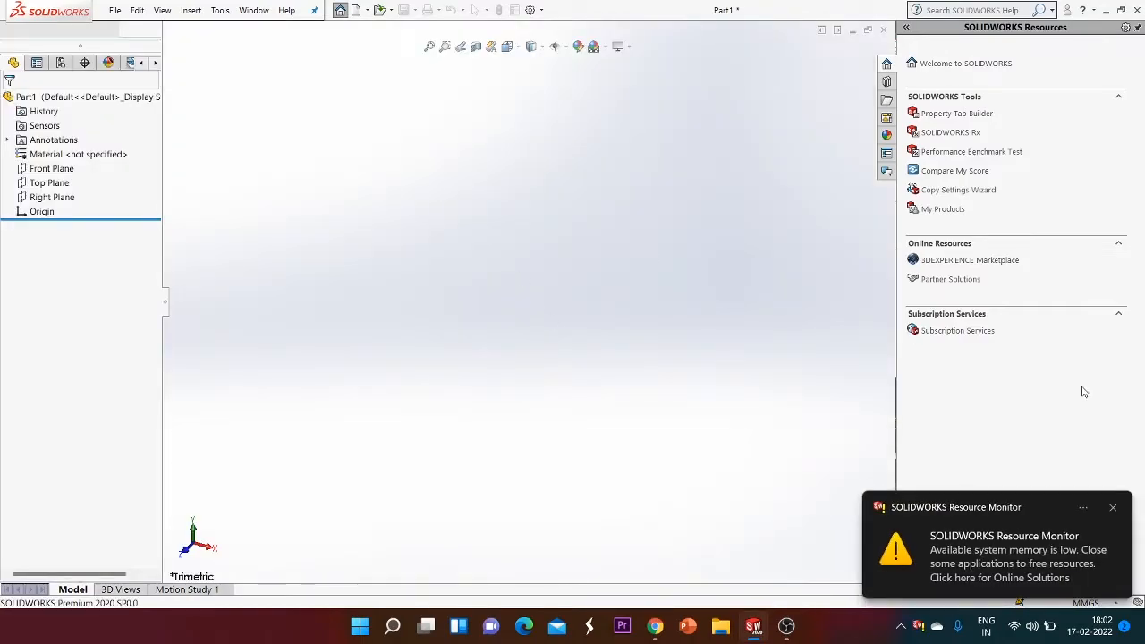
pyautogui.click(1113, 508)
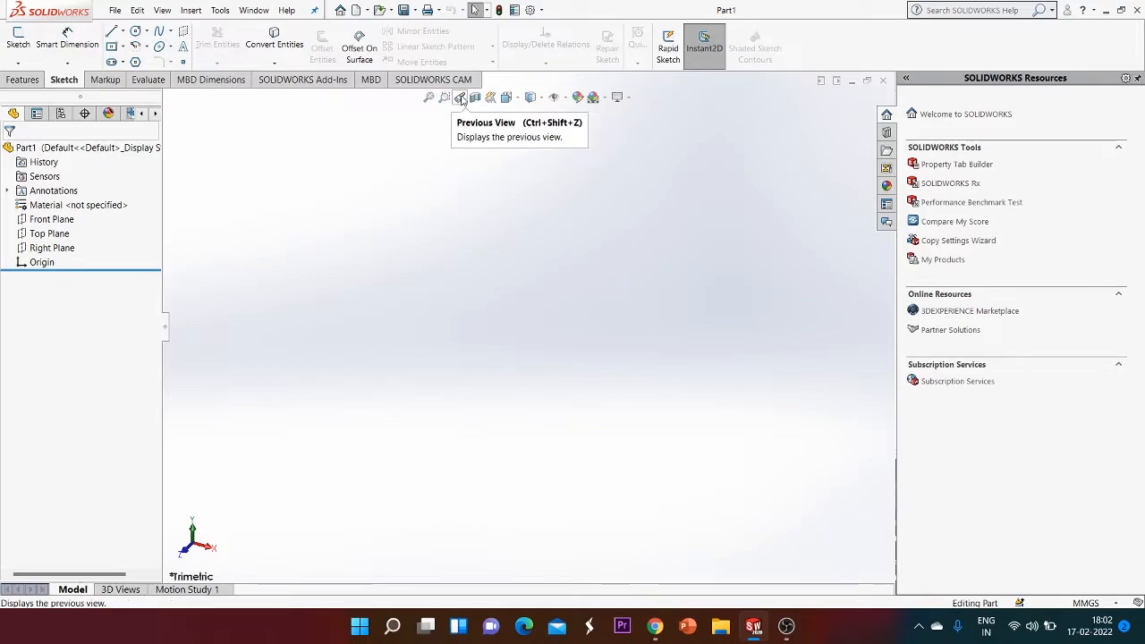
# Show the primary planes in the graphics area and start a sketch on the Front Plane
pyautogui.click(516, 100)
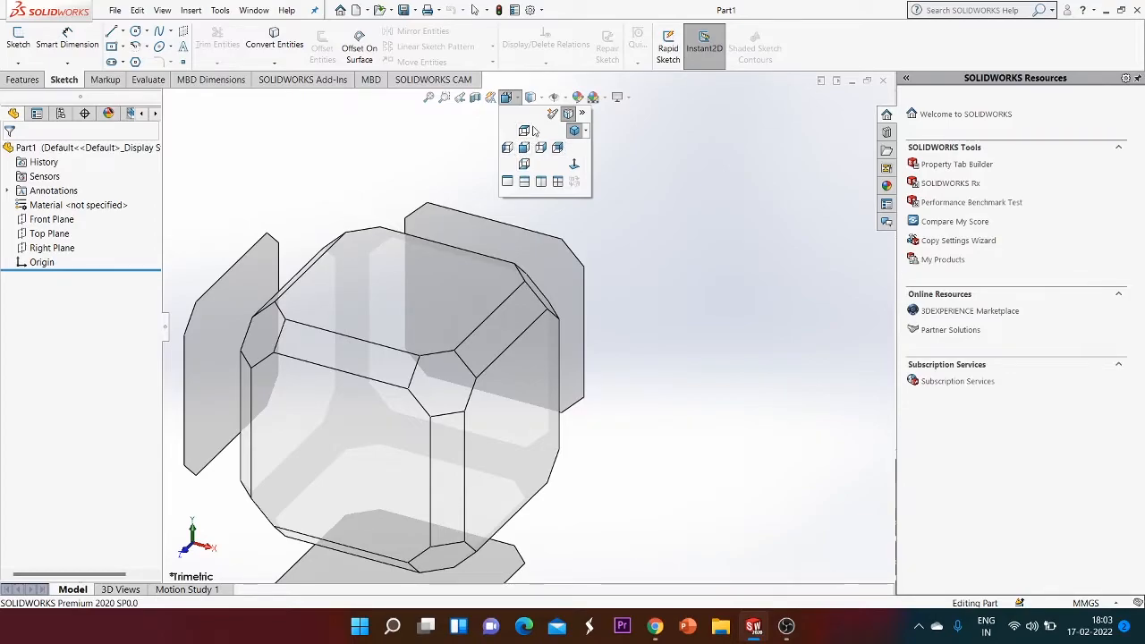
pyautogui.click(541, 98)
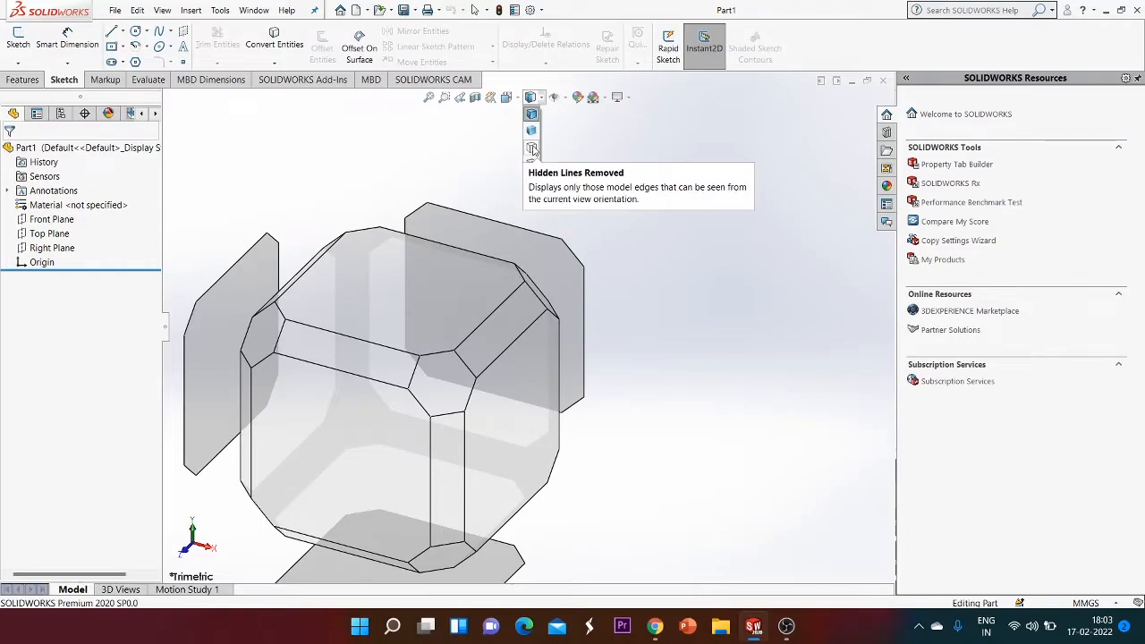
pyautogui.click(563, 98)
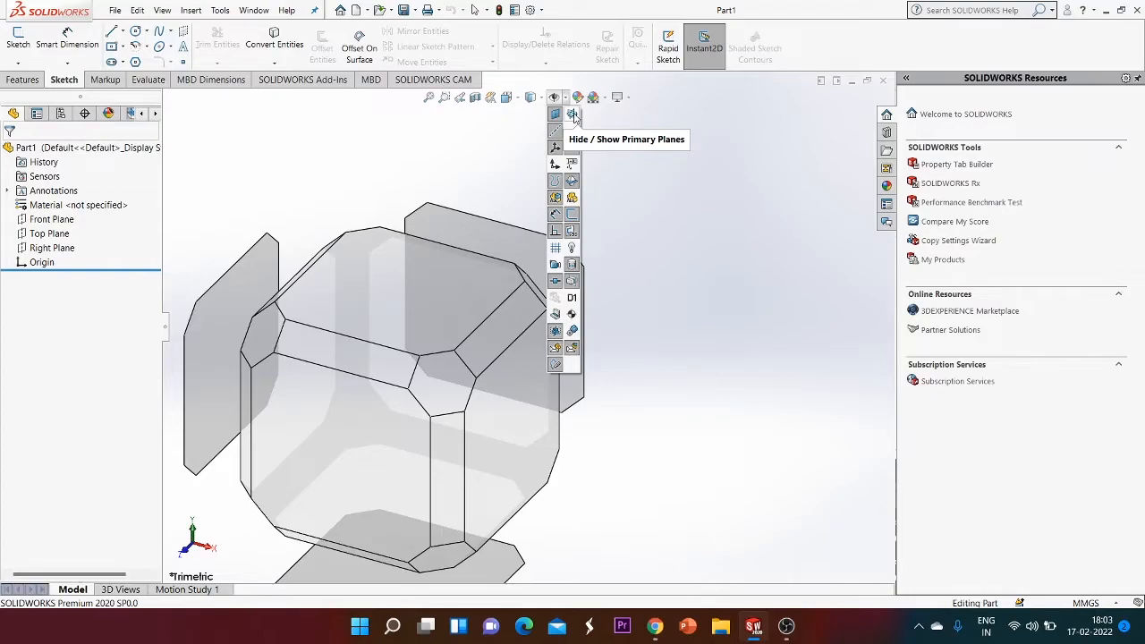
pyautogui.click(574, 114)
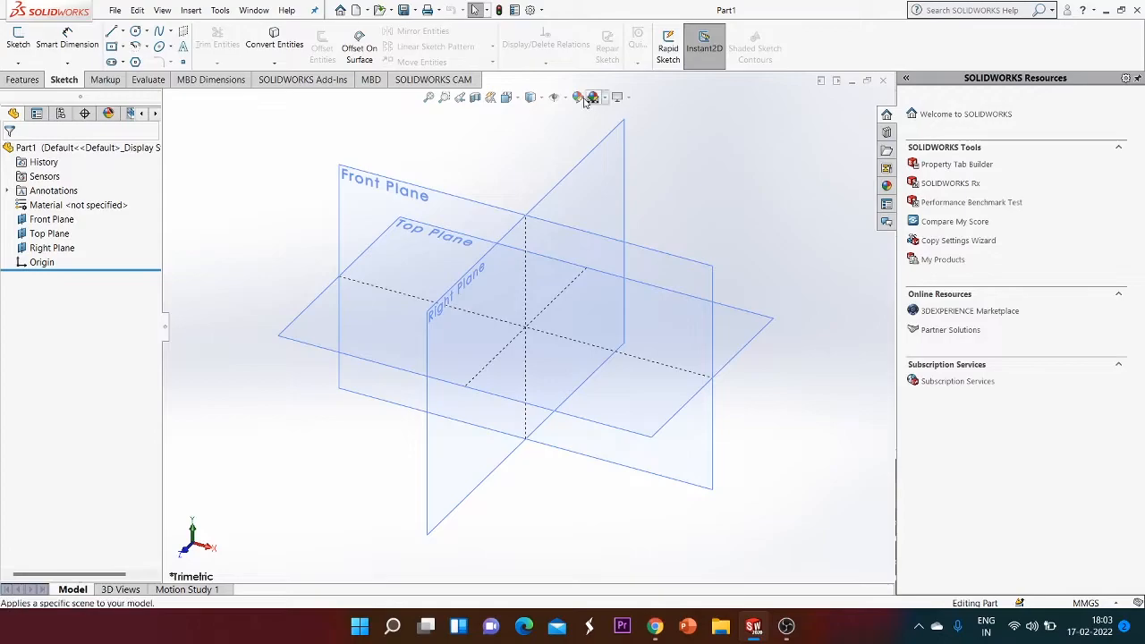
pyautogui.click(423, 191)
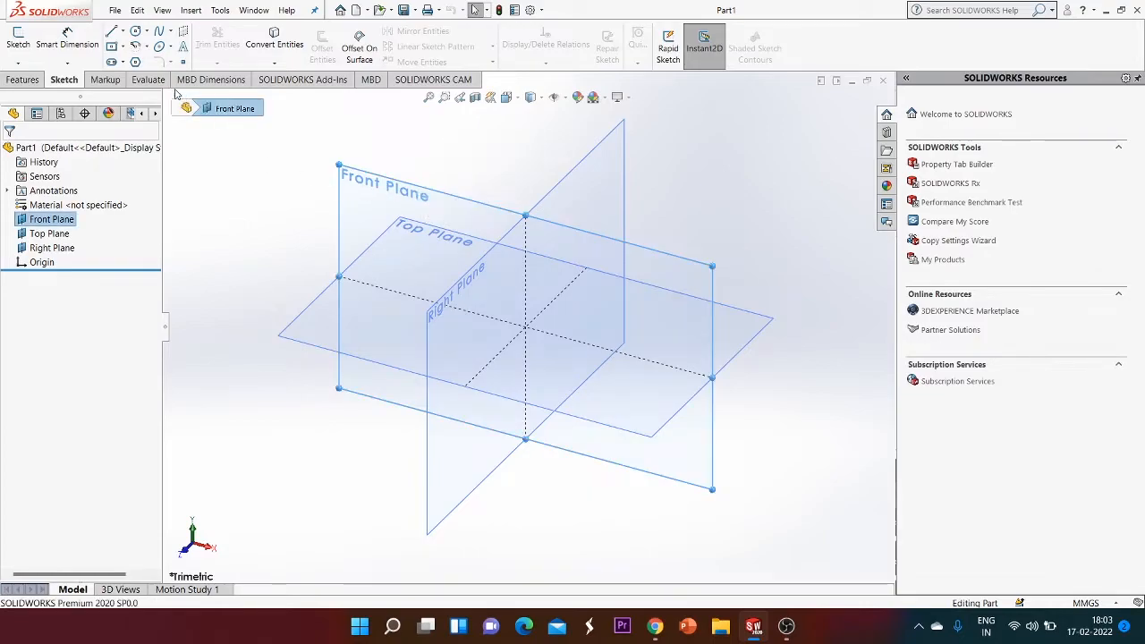
pyautogui.click(18, 42)
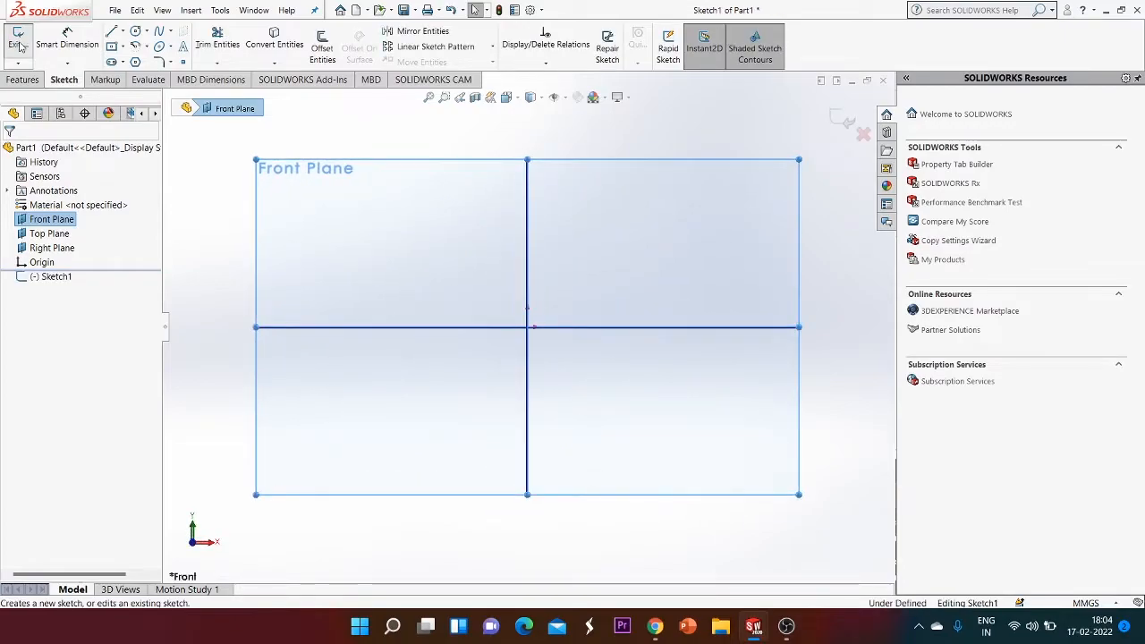
pyautogui.click(68, 64)
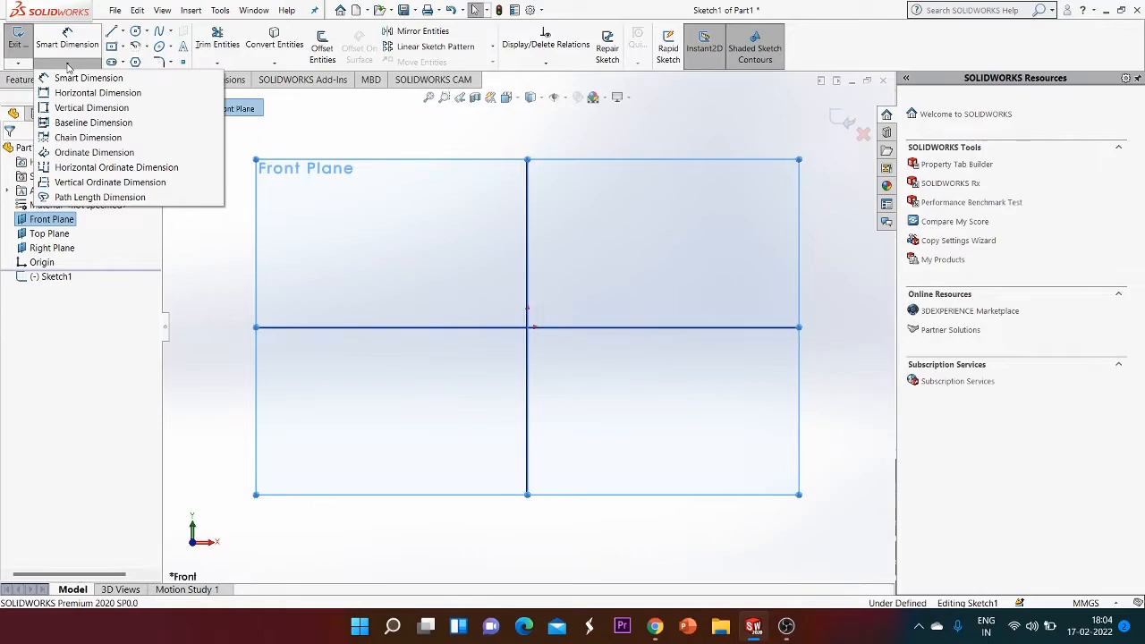
pyautogui.click(68, 66)
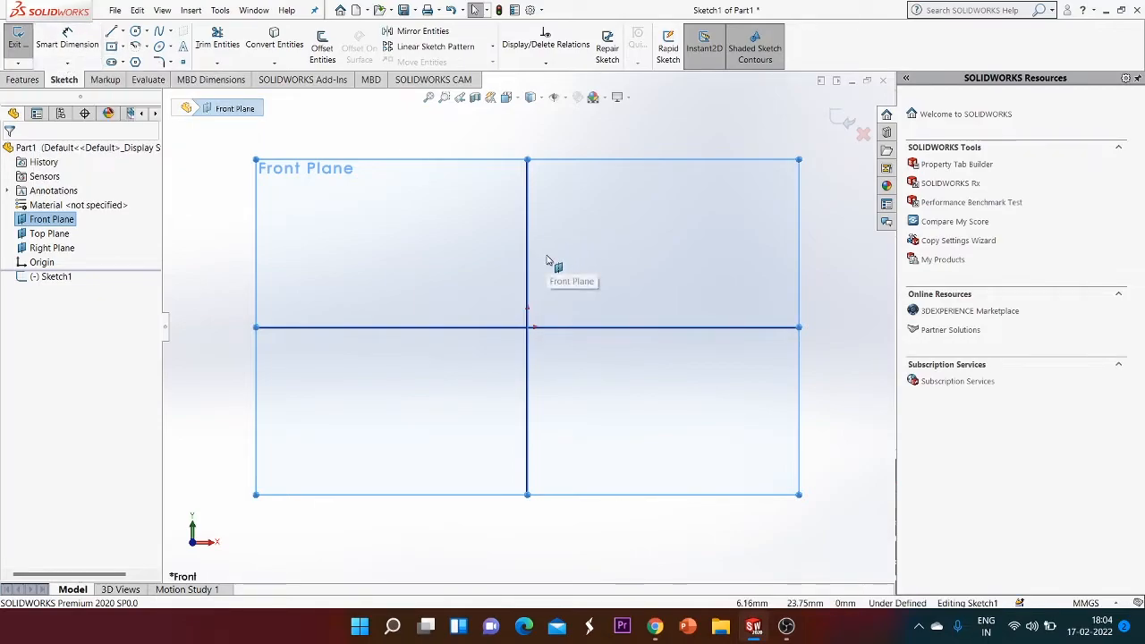
pyautogui.click(123, 32)
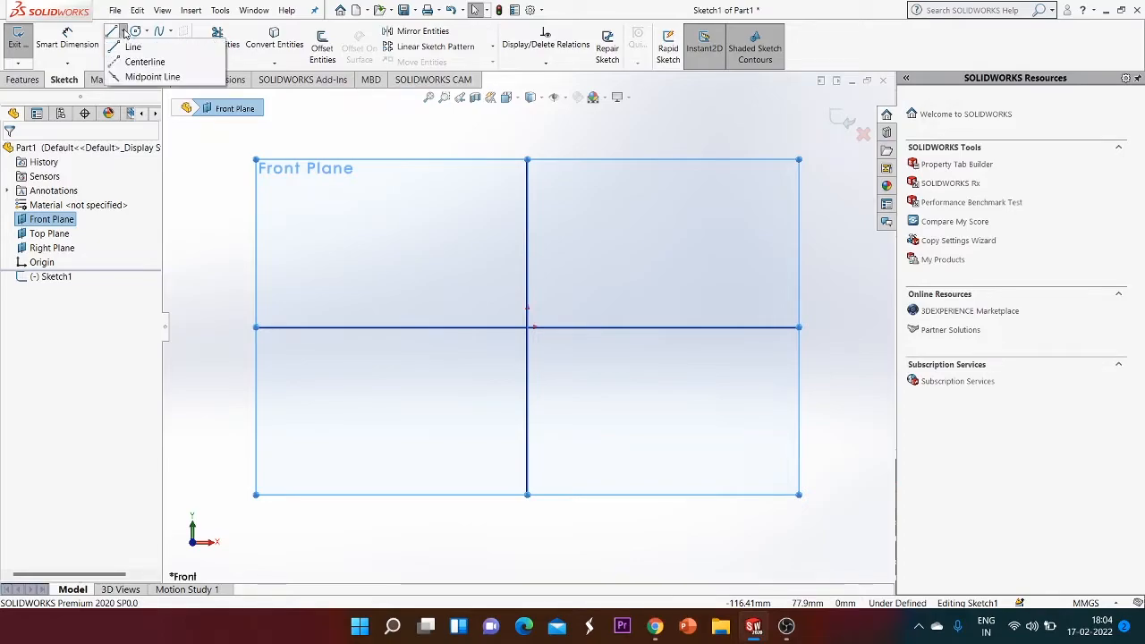
pyautogui.click(133, 49)
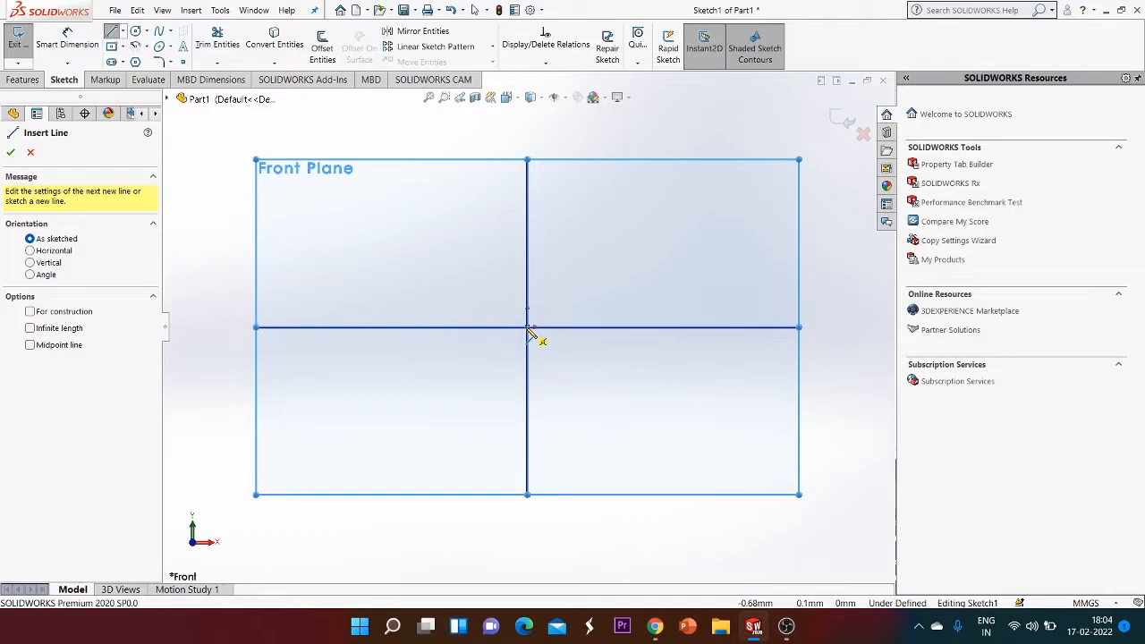
pyautogui.click(528, 329)
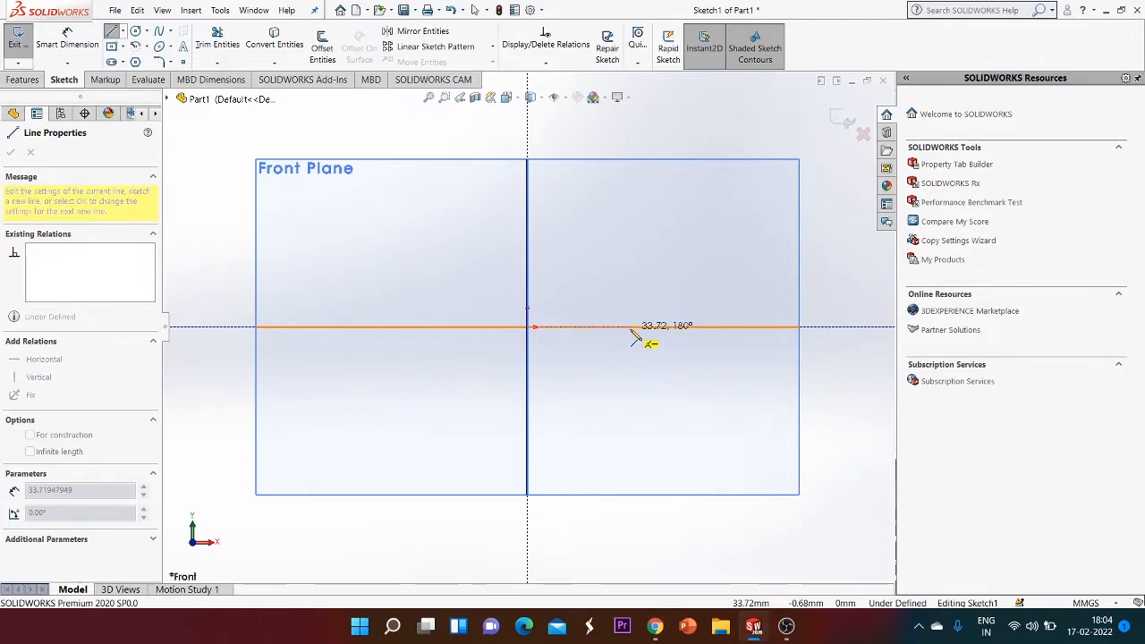
pyautogui.press('Escape')
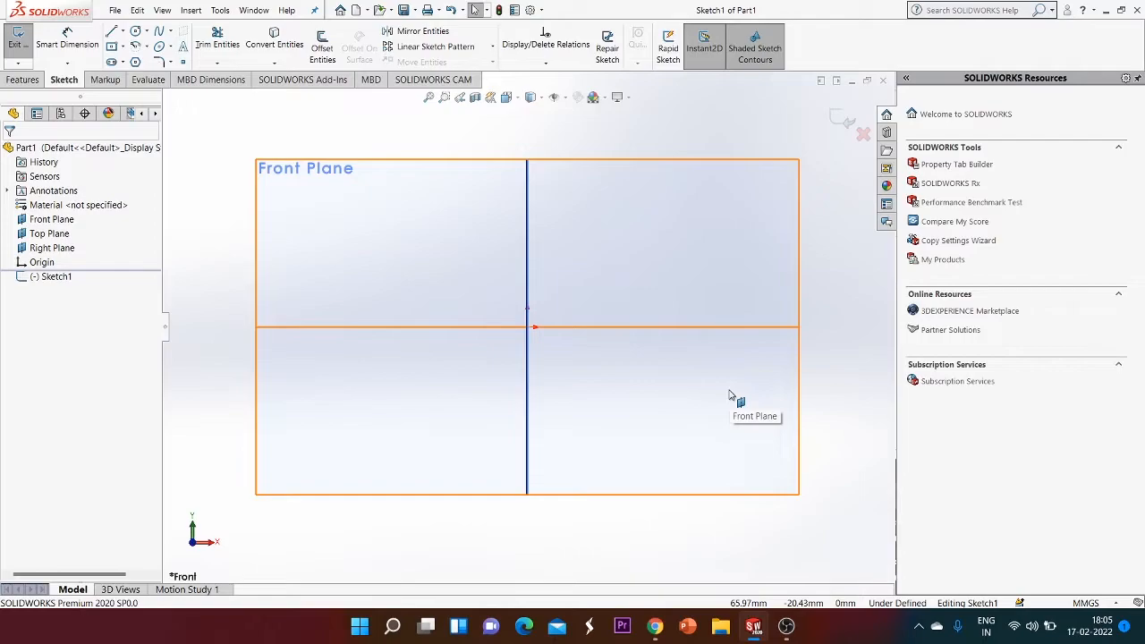
pyautogui.click(1092, 605)
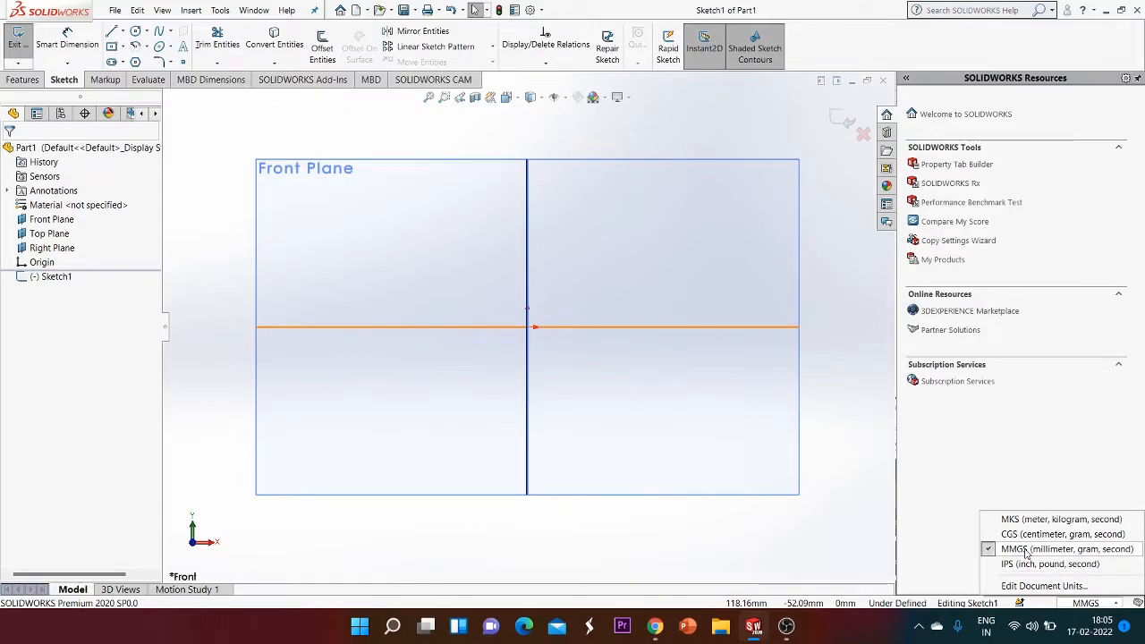
# Sketch a horizontal line about 47 mm long, running from the origin in the positive X direction
pyautogui.click(109, 31)
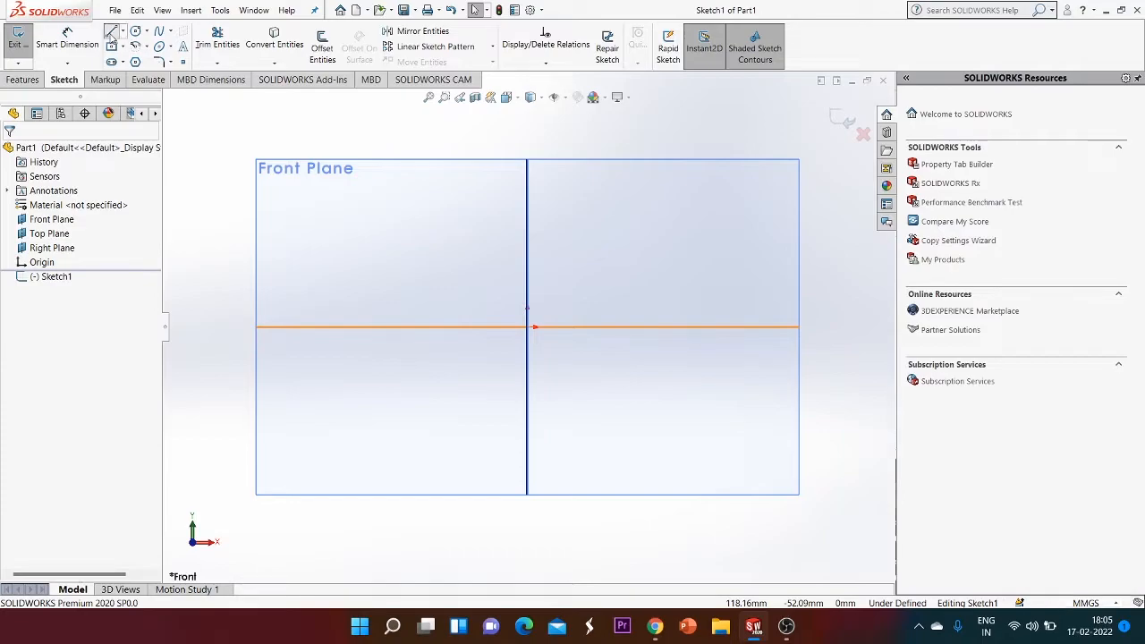
pyautogui.click(528, 327)
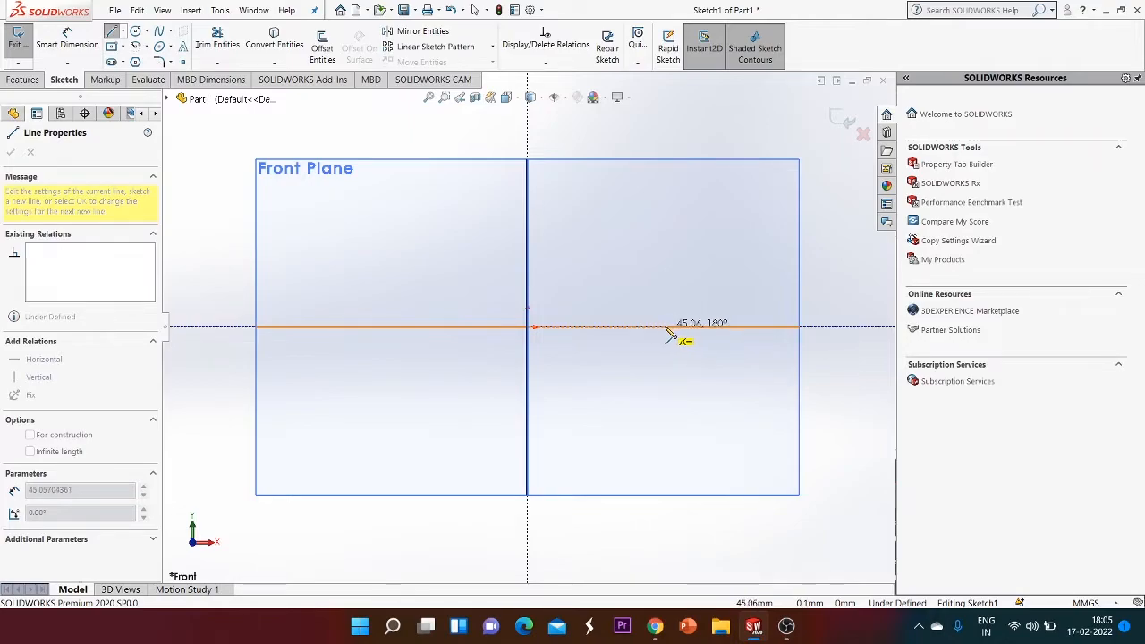
pyautogui.click(671, 327)
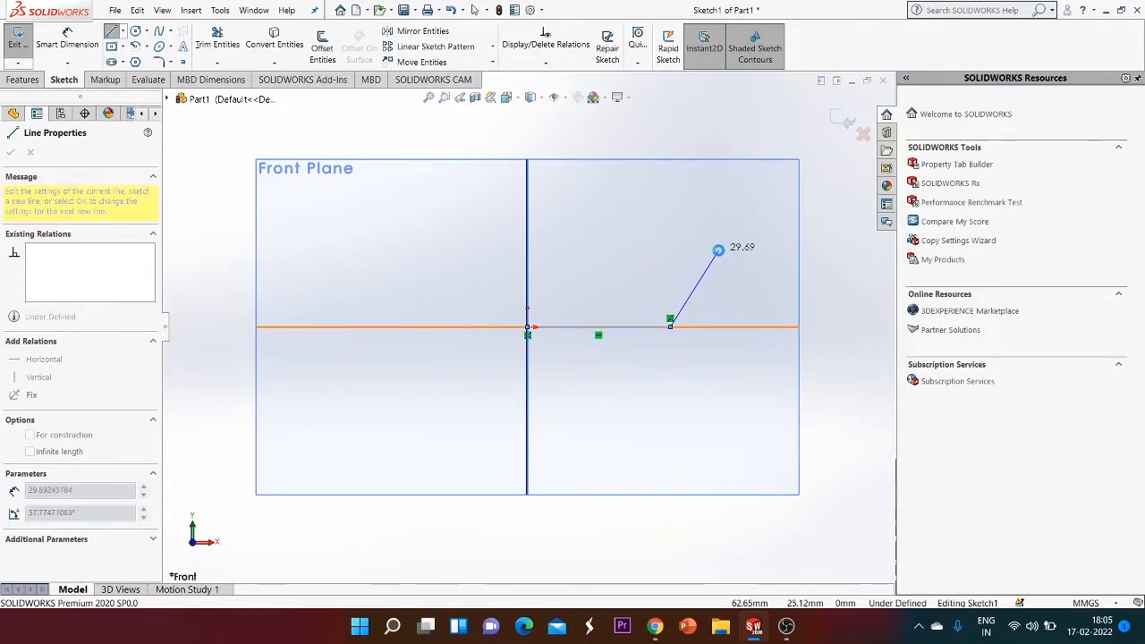
pyautogui.press('Escape')
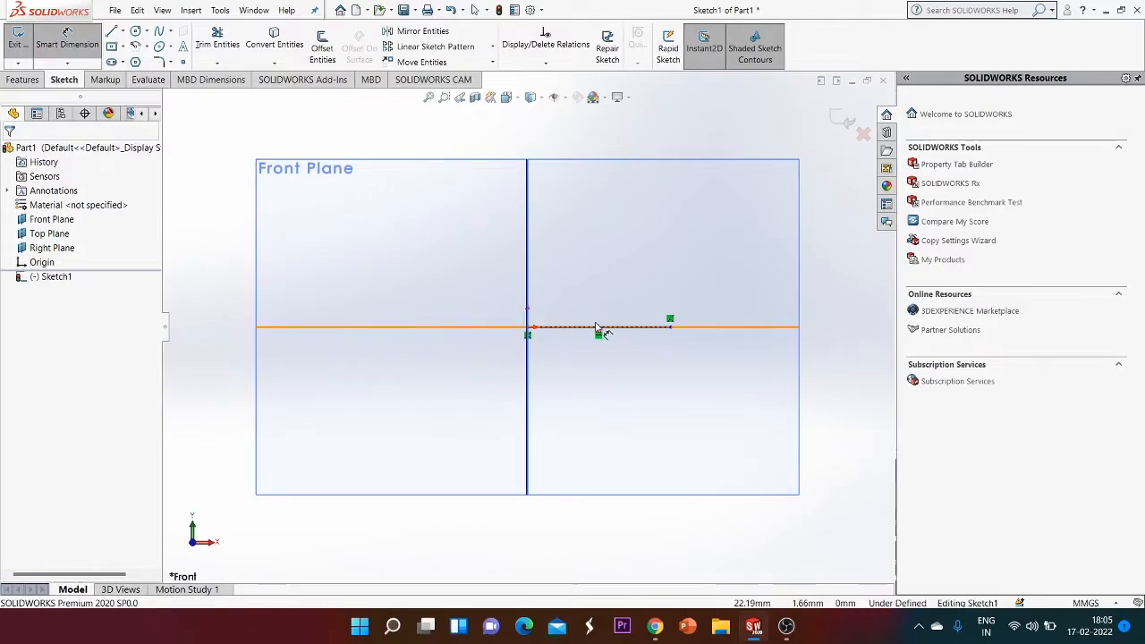
# Dimension the horizontal line above it with Smart Dimension and set its length to 50 mm
pyautogui.click(74, 42)
pyautogui.click(601, 327)
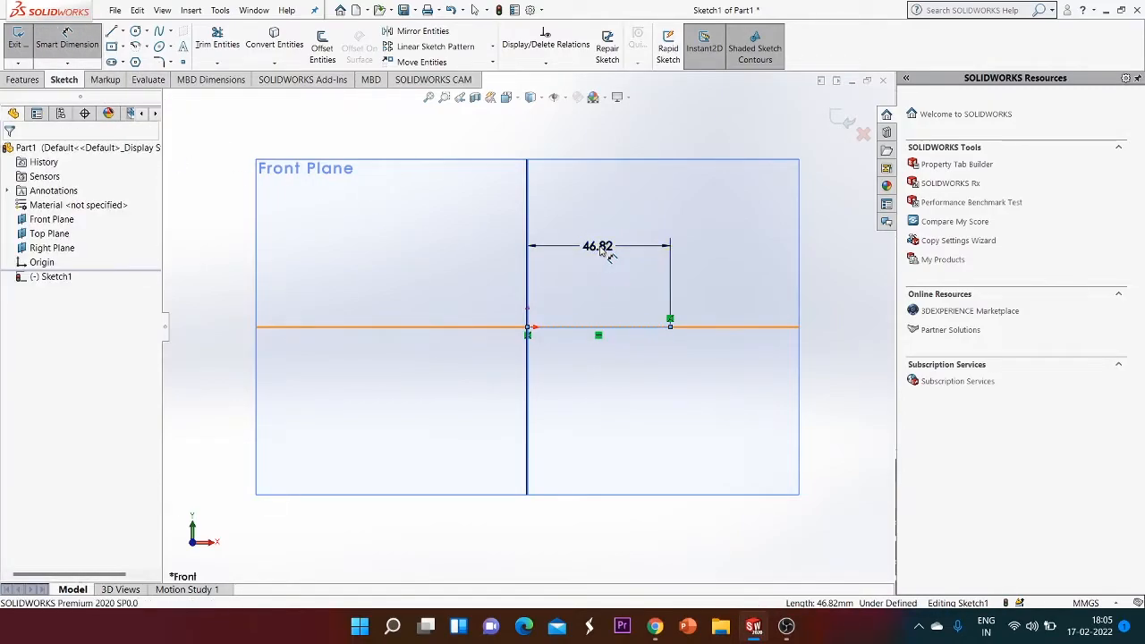
pyautogui.click(595, 245)
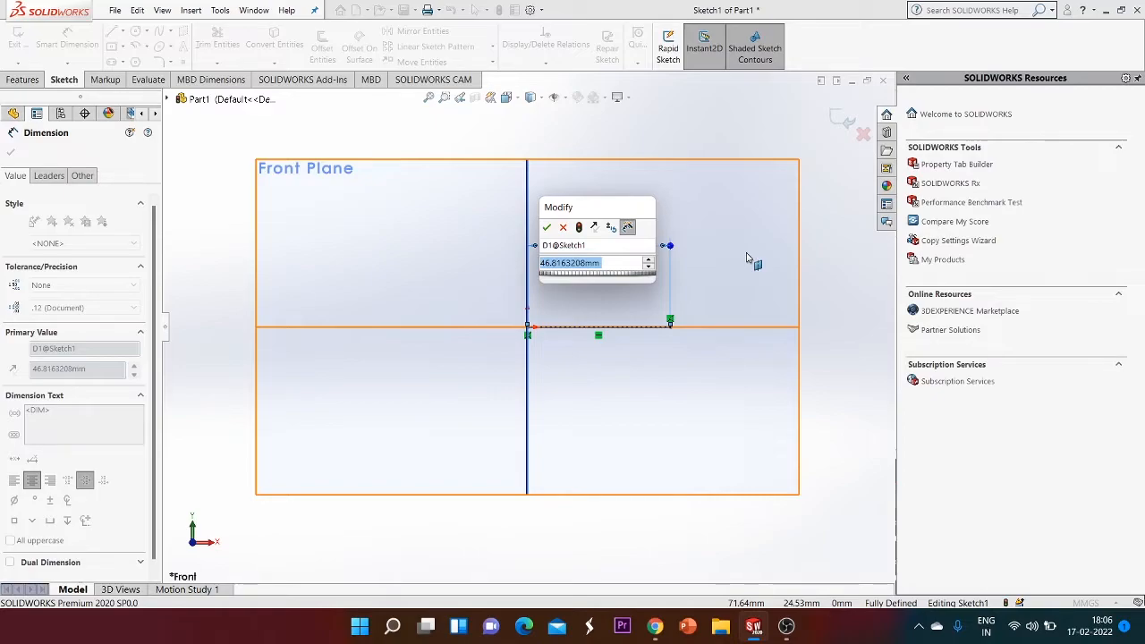
pyautogui.write('50')
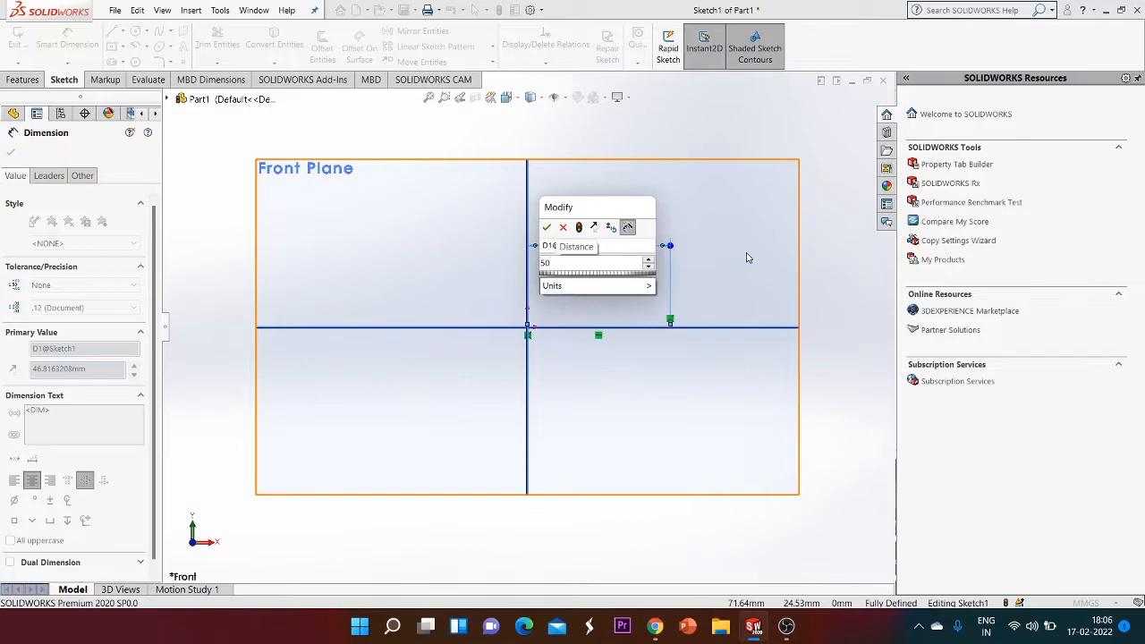
pyautogui.press('Return')
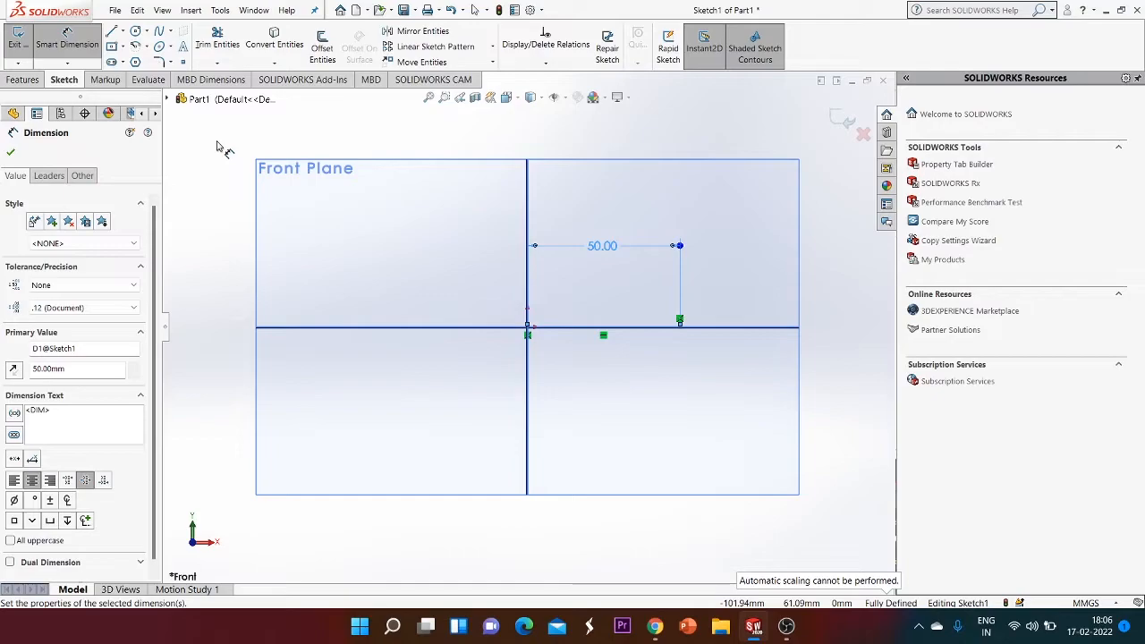
pyautogui.click(11, 154)
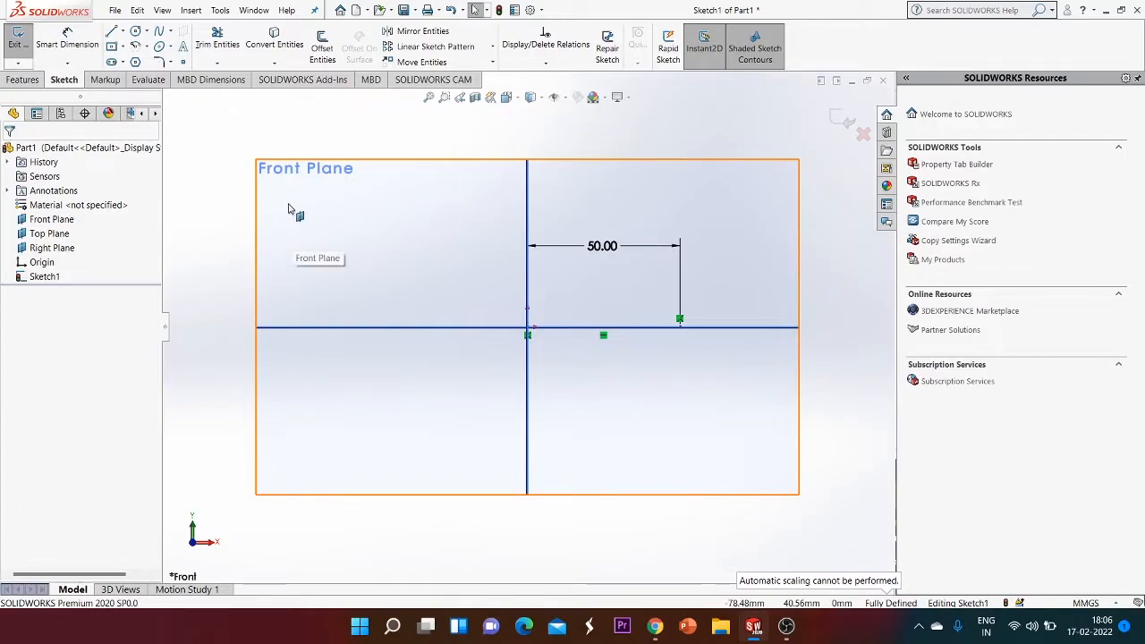
# Sketch a corner rectangle about 62 mm wide and 48 mm high, with its base on the horizontal axis and spanning the vertical axis
pyautogui.click(123, 49)
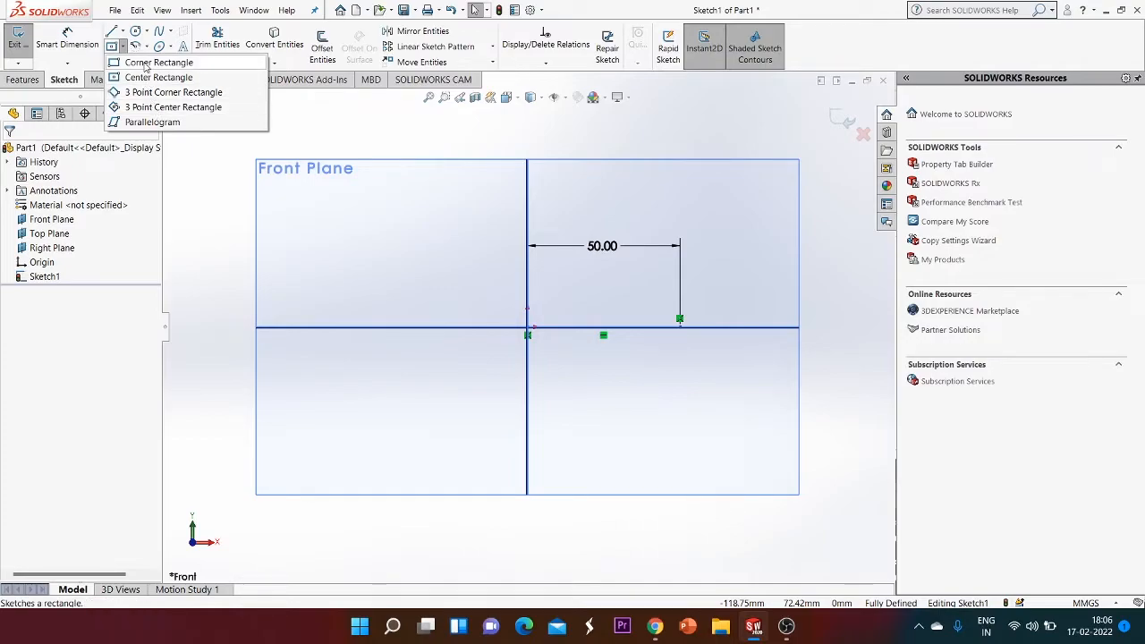
pyautogui.click(144, 63)
pyautogui.click(430, 328)
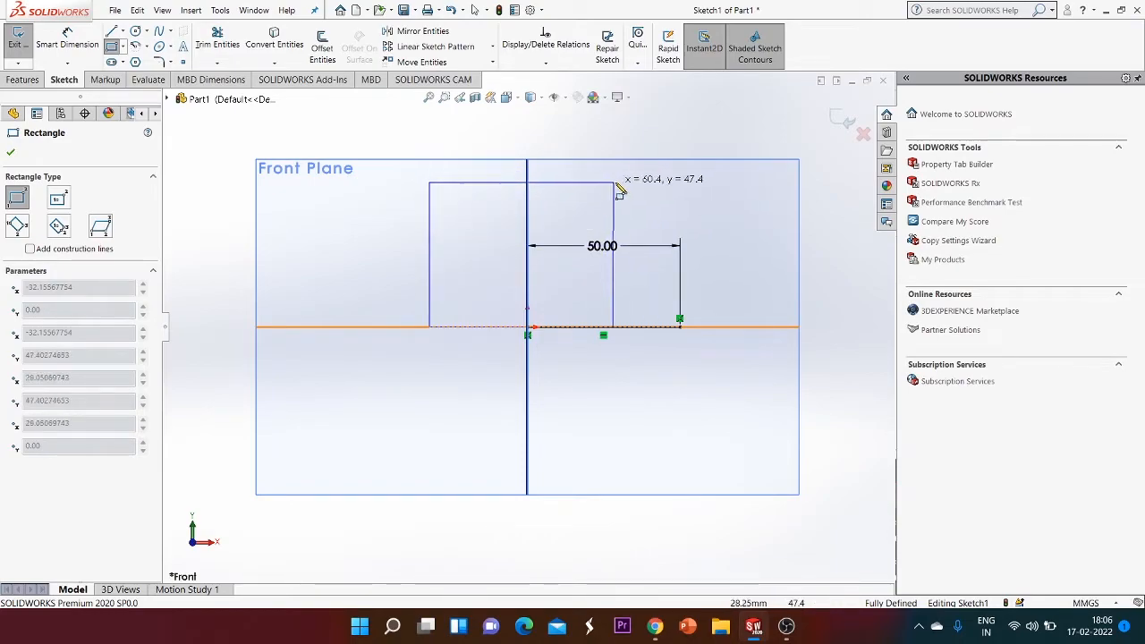
pyautogui.click(618, 181)
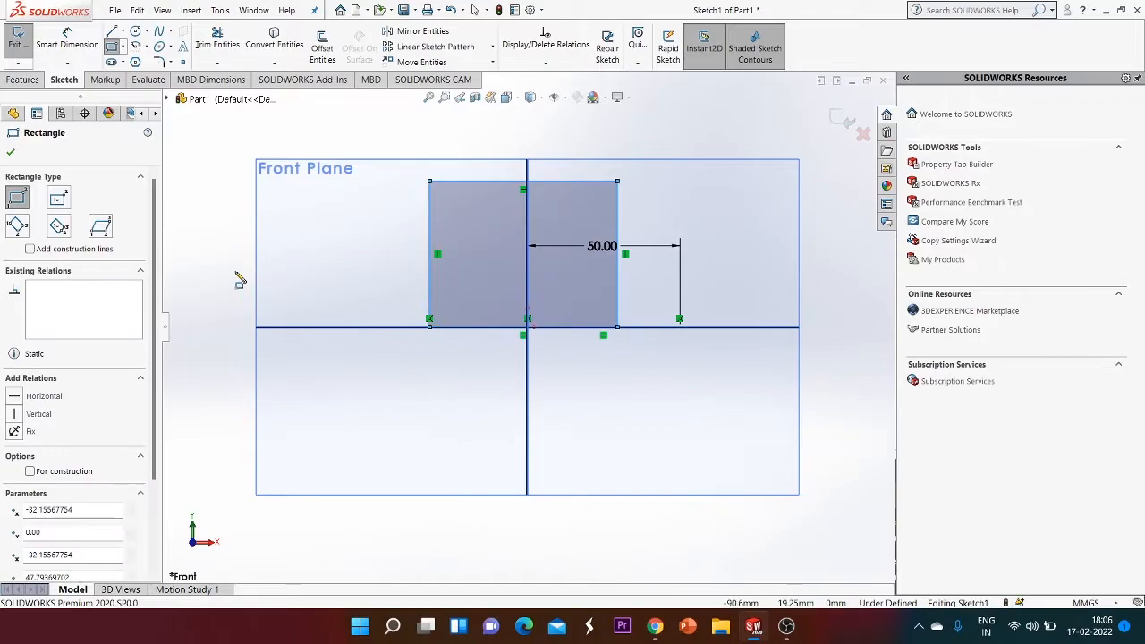
pyautogui.click(11, 152)
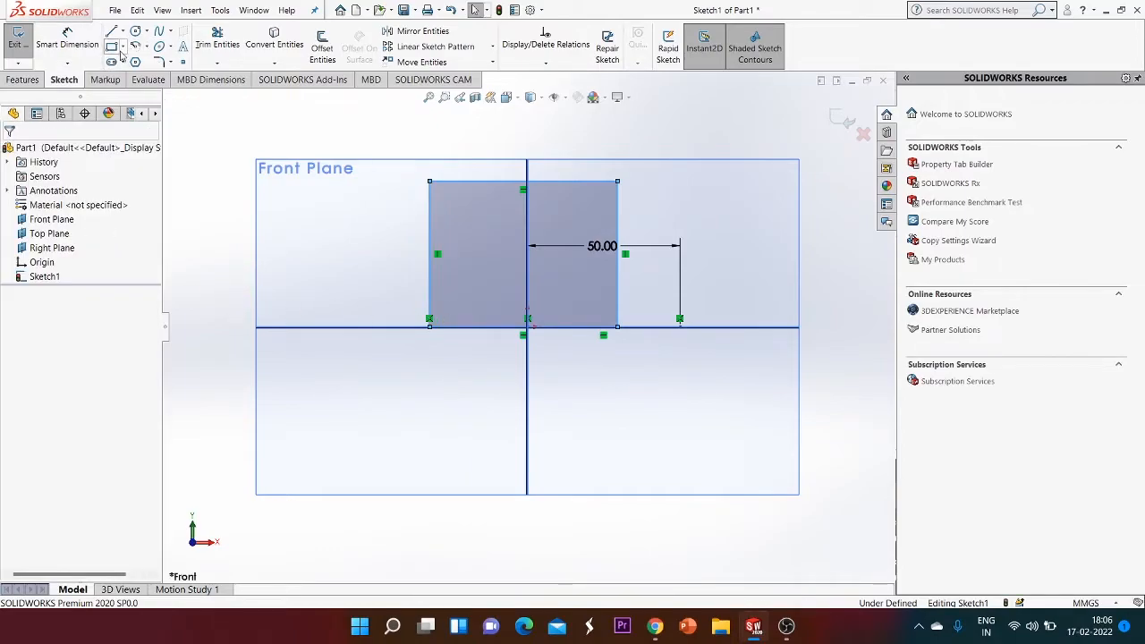
# Sketch a center rectangle about 97 mm wide and 51 mm high, centered on the origin
pyautogui.click(122, 46)
pyautogui.click(128, 74)
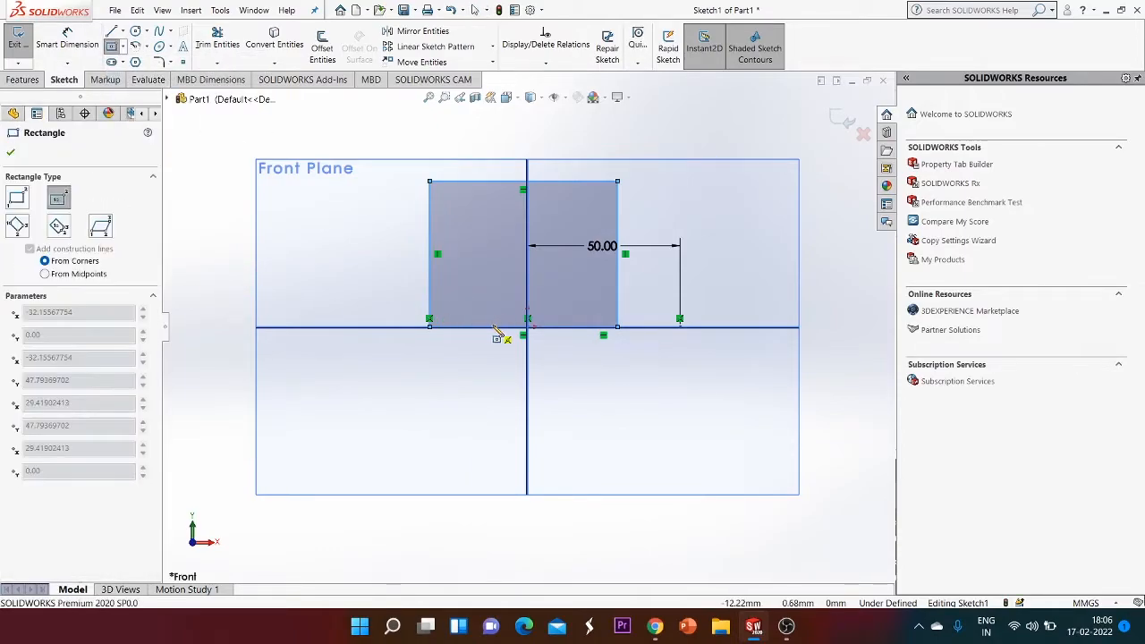
pyautogui.click(528, 329)
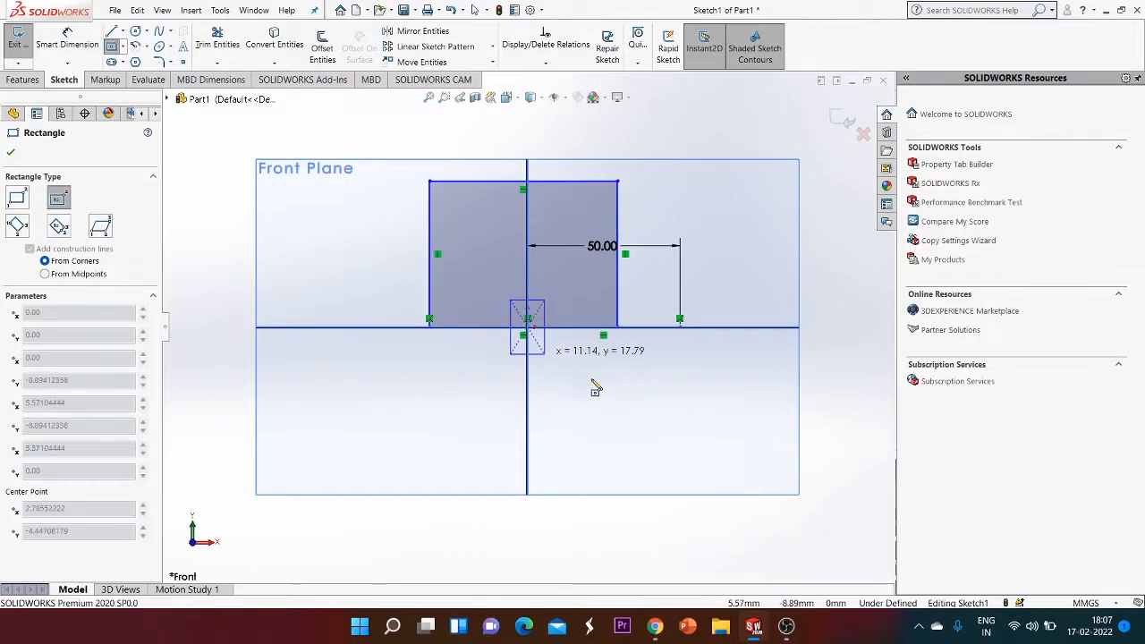
pyautogui.click(677, 405)
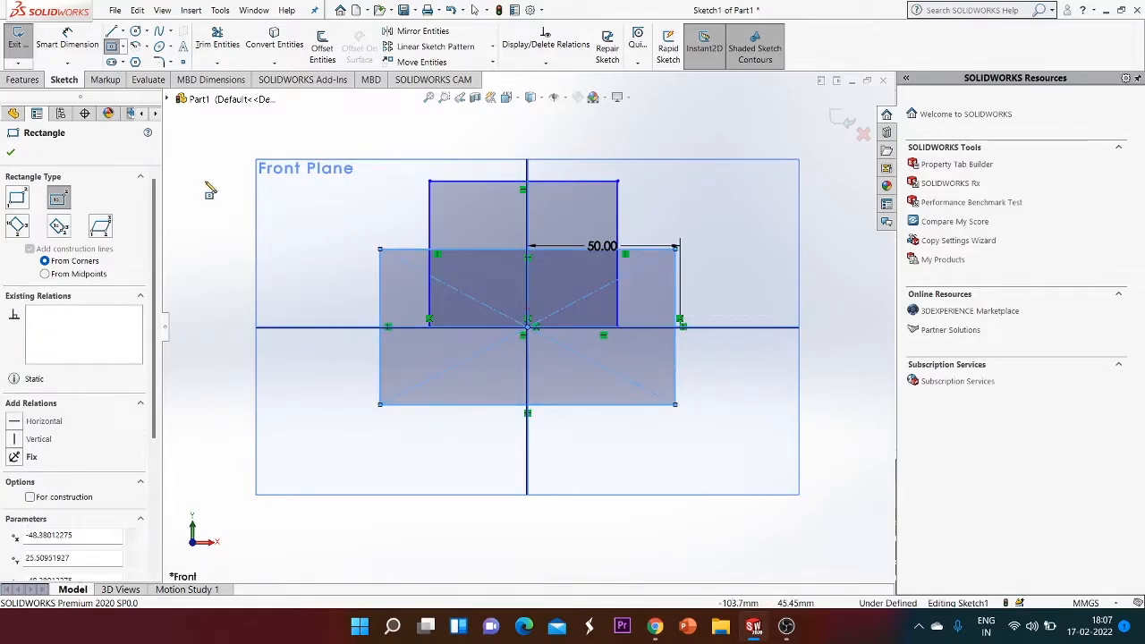
# Dimension the center rectangle's vertical side with Smart Dimension and set its height to 100 mm
pyautogui.click(69, 44)
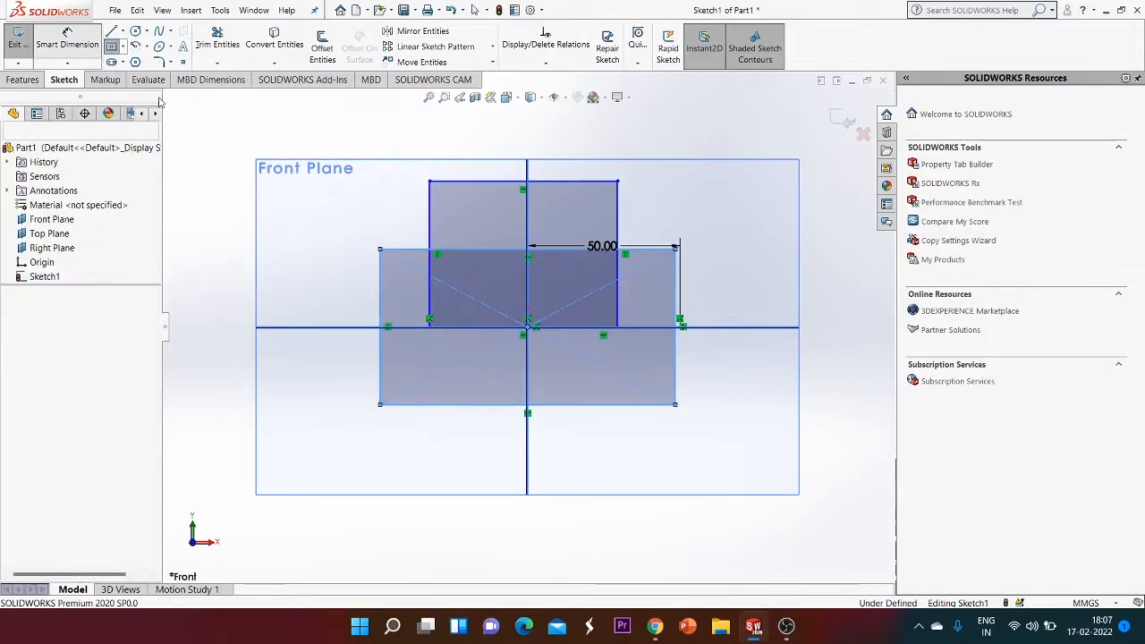
pyautogui.click(677, 358)
pyautogui.click(767, 349)
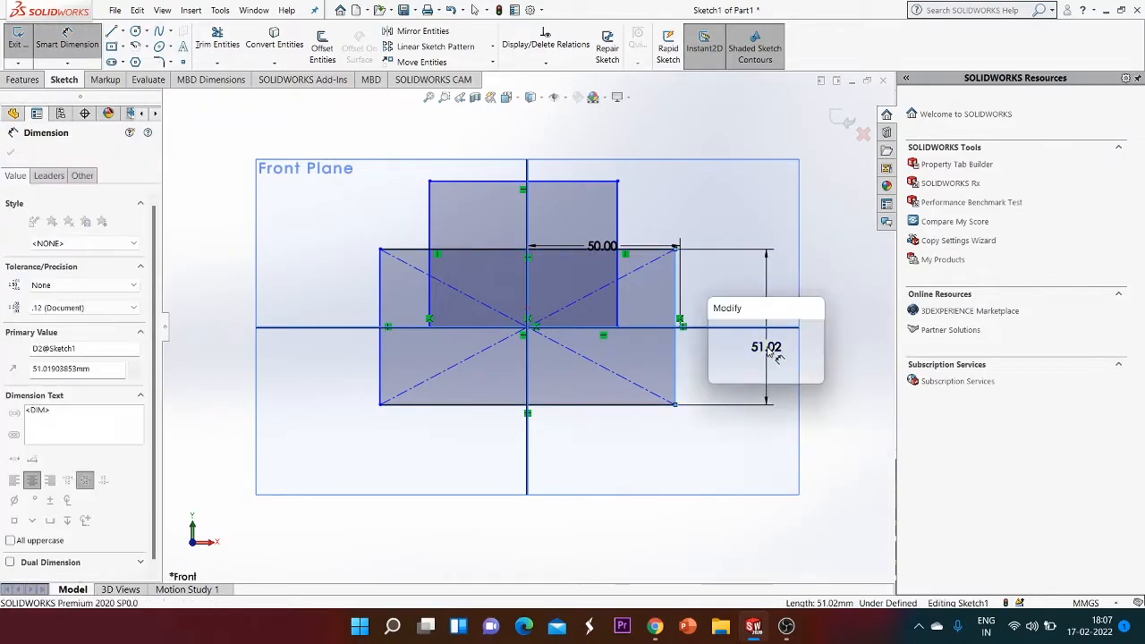
pyautogui.click(781, 363)
pyautogui.click(781, 363)
pyautogui.moveTo(730, 364); pyautogui.dragTo(719, 366)
pyautogui.click(721, 365)
pyautogui.moveTo(791, 364); pyautogui.dragTo(670, 360)
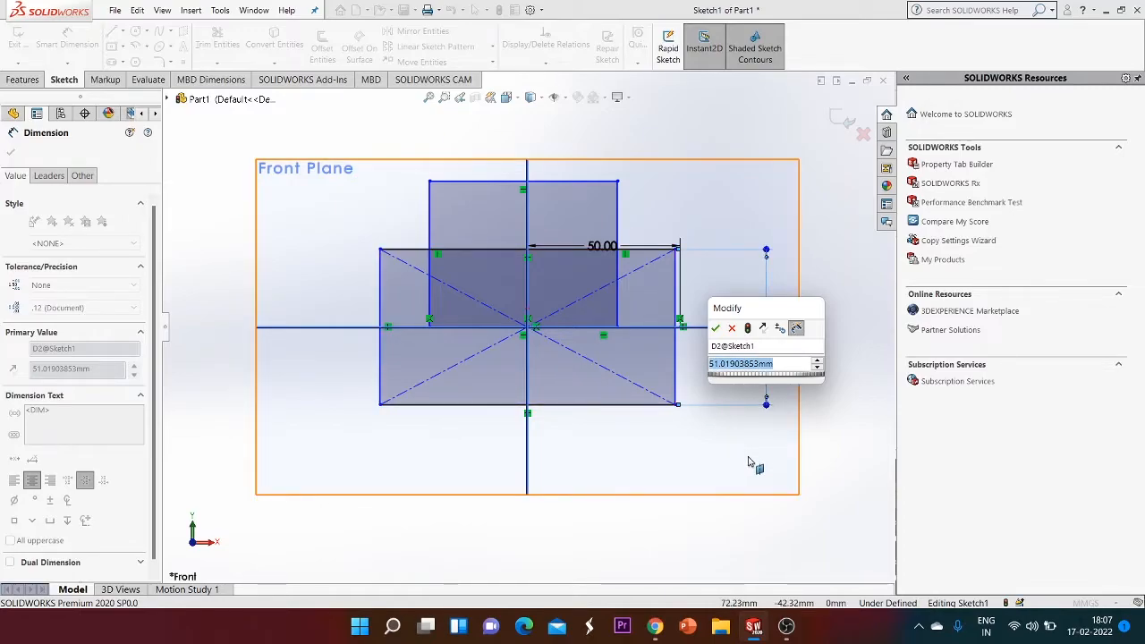
pyautogui.write('100')
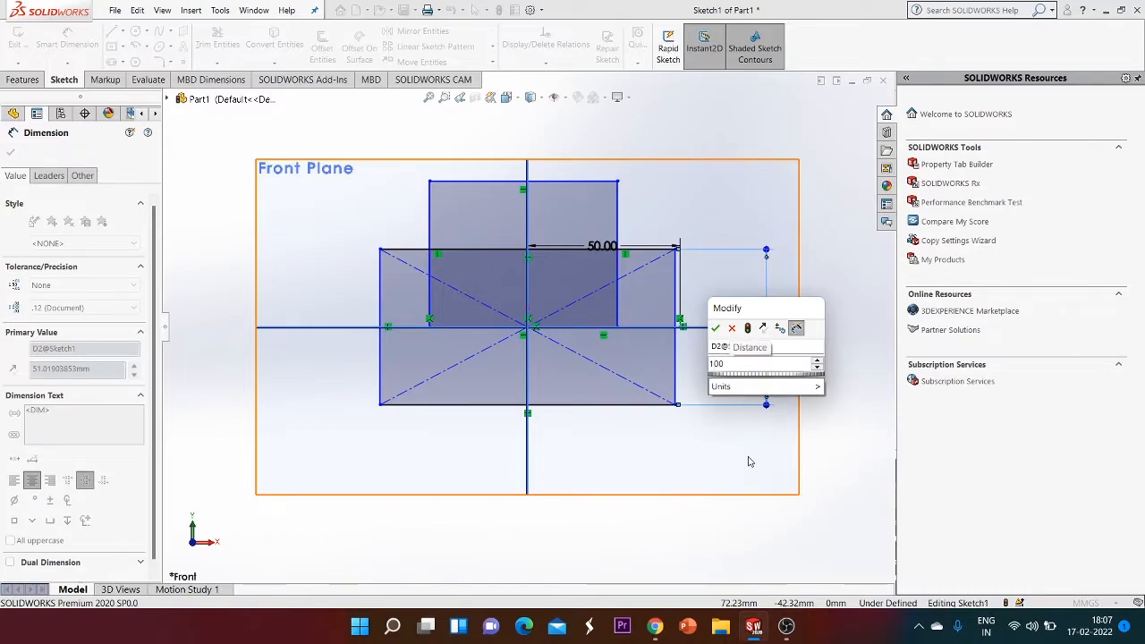
pyautogui.press('Return')
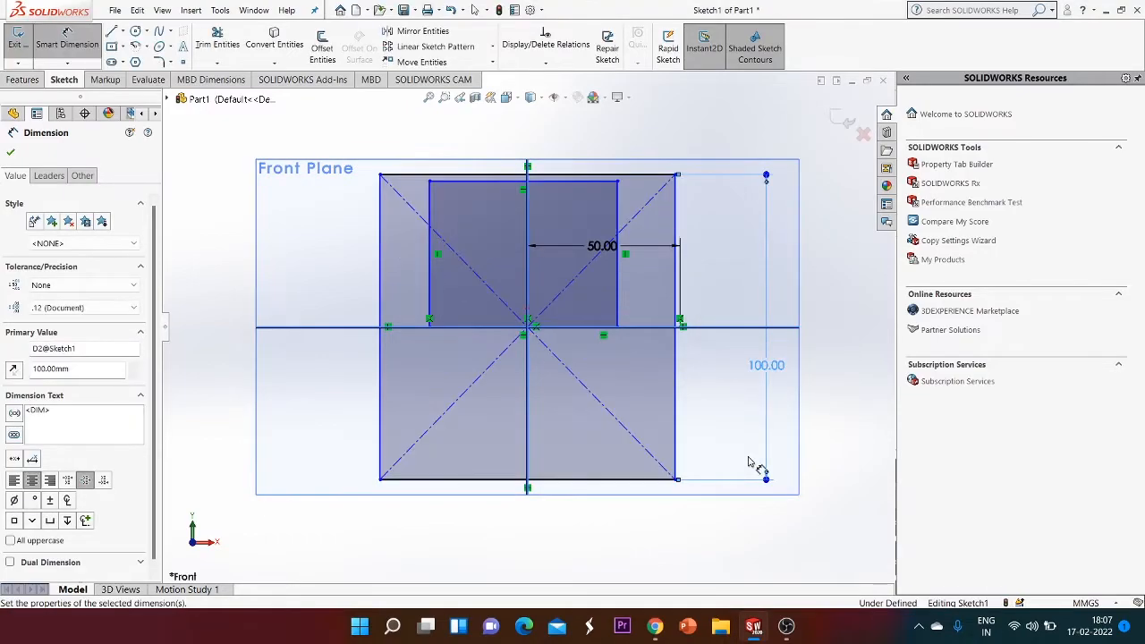
# Dimension the center rectangle's lower horizontal side and set its width to 150 mm
pyautogui.click(545, 479)
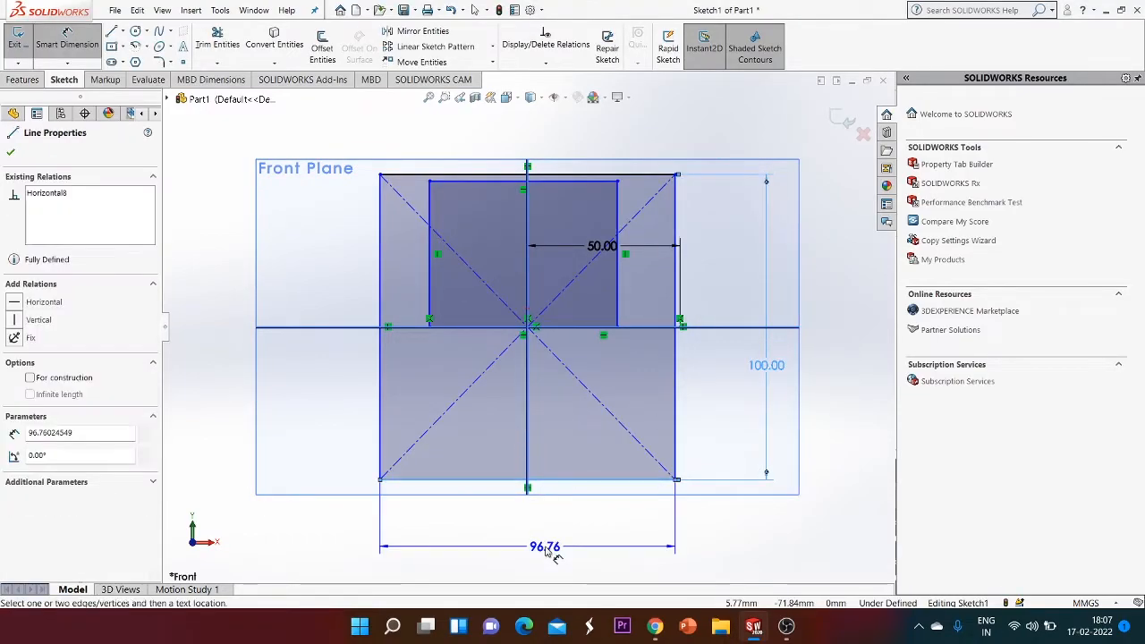
pyautogui.click(546, 547)
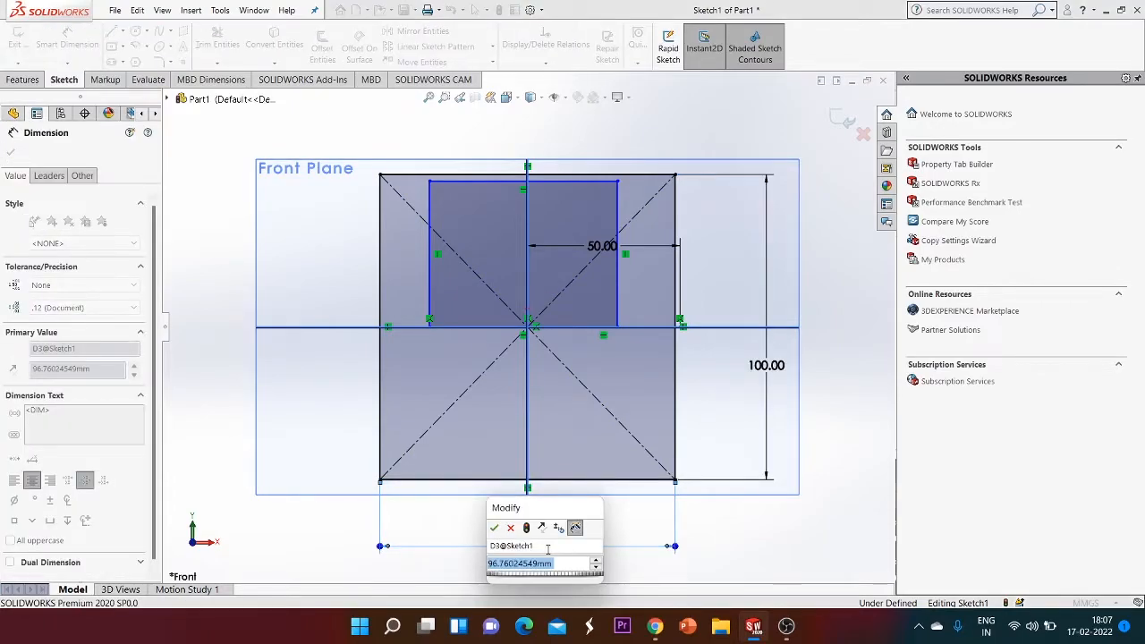
pyautogui.write('150')
pyautogui.press('Return')
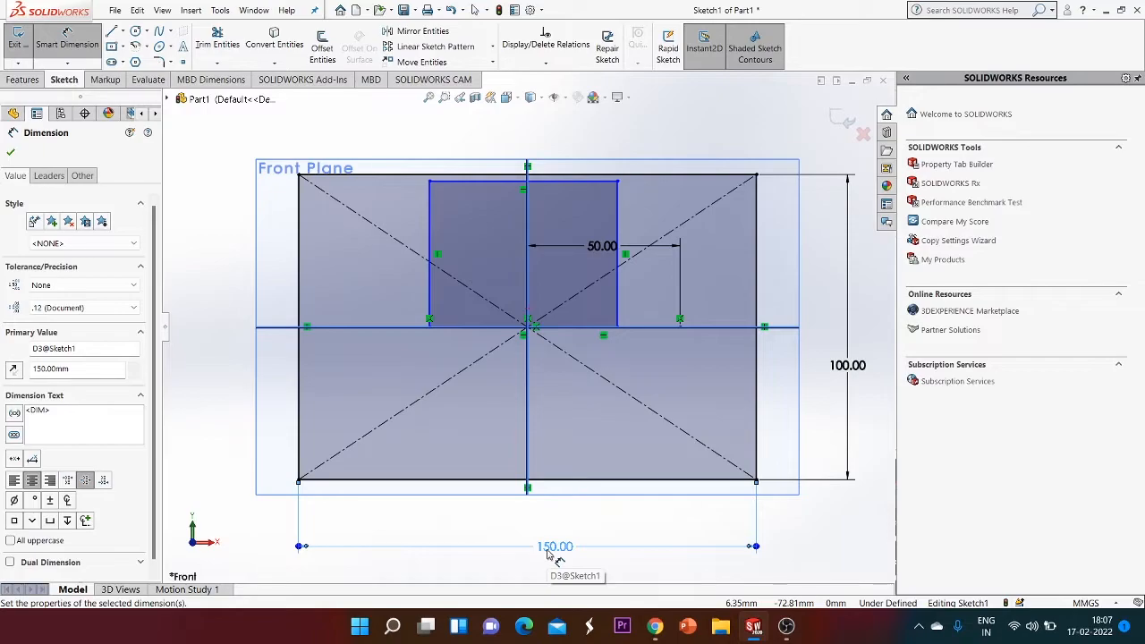
pyautogui.click(10, 154)
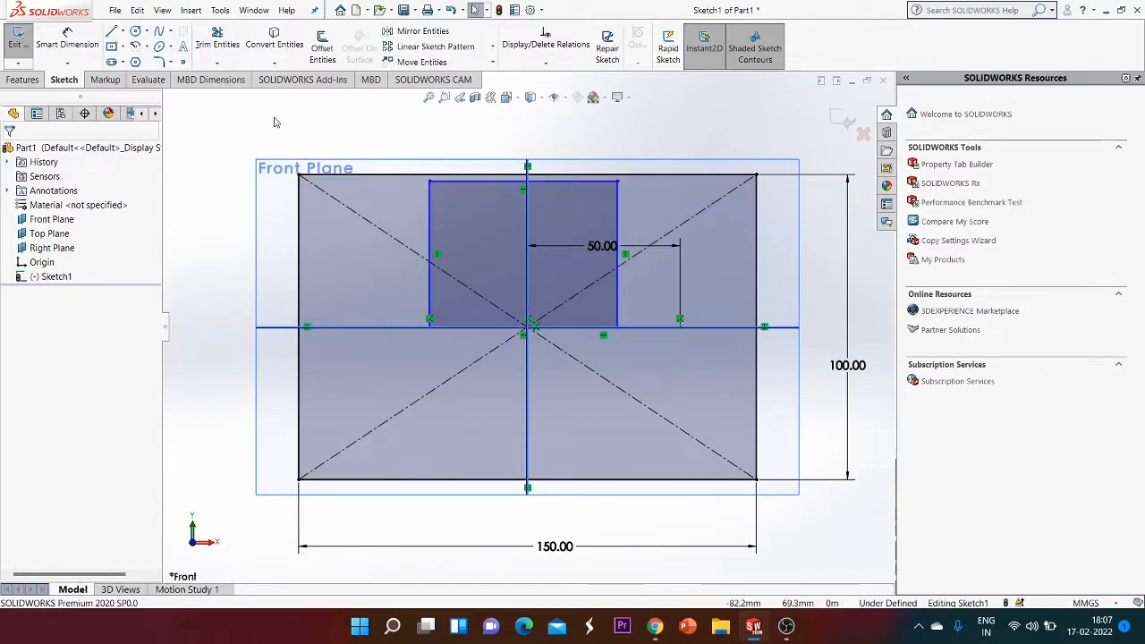
# Delete the large rectangle's left side and the left, right and upper sides of the smaller rectangle
pyautogui.click(300, 202)
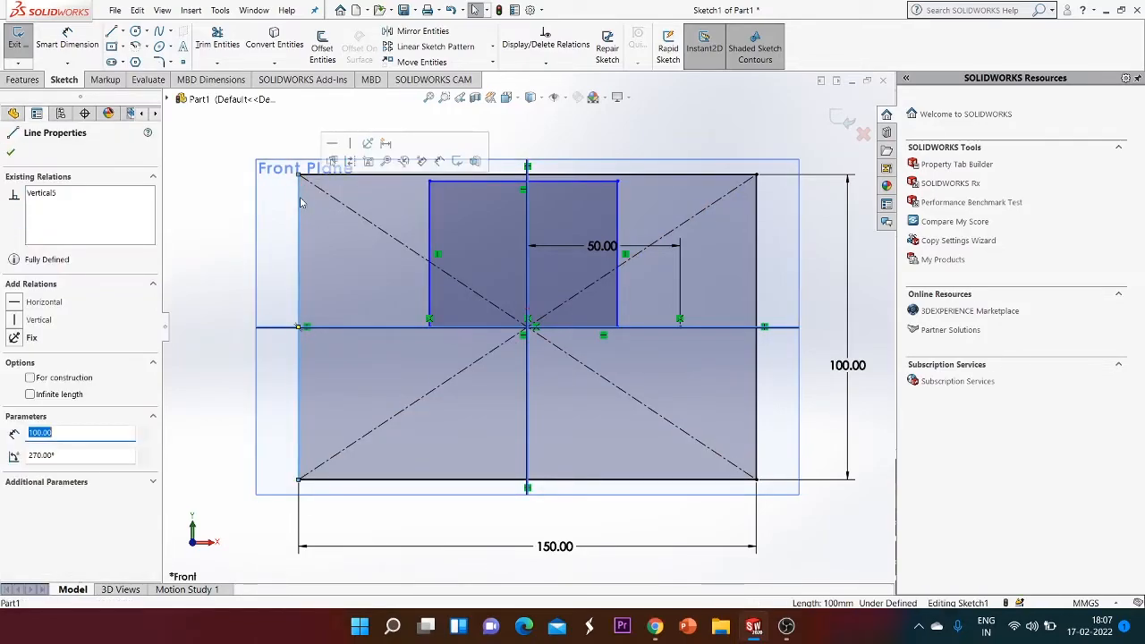
pyautogui.click(430, 234)
pyautogui.press('Delete')
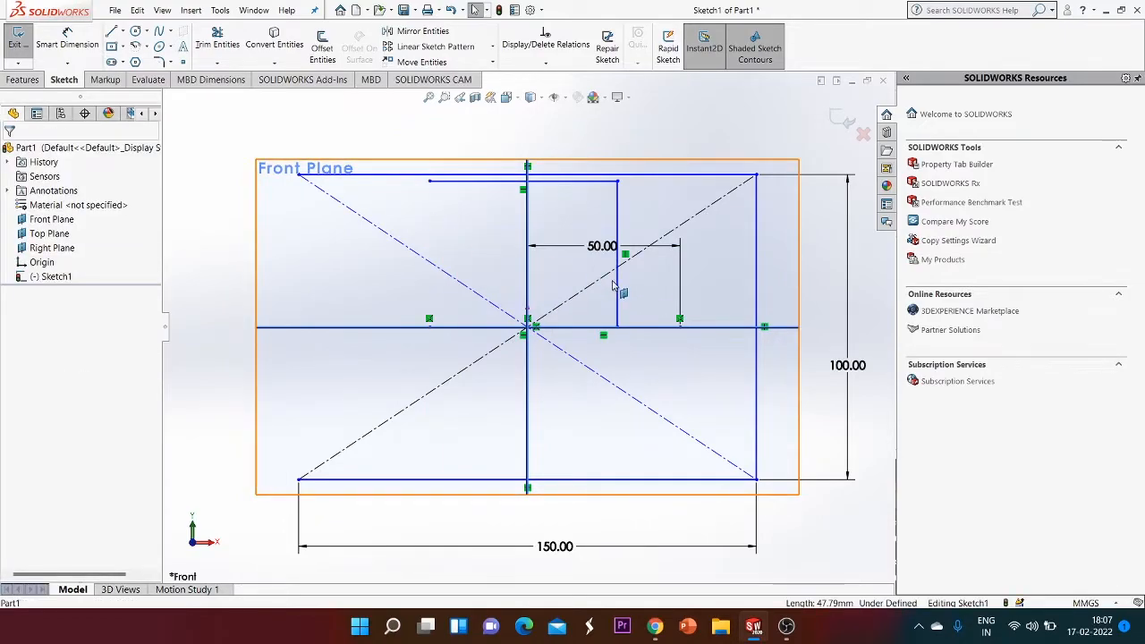
pyautogui.click(617, 292)
pyautogui.press('Delete')
pyautogui.click(587, 181)
pyautogui.press('Delete')
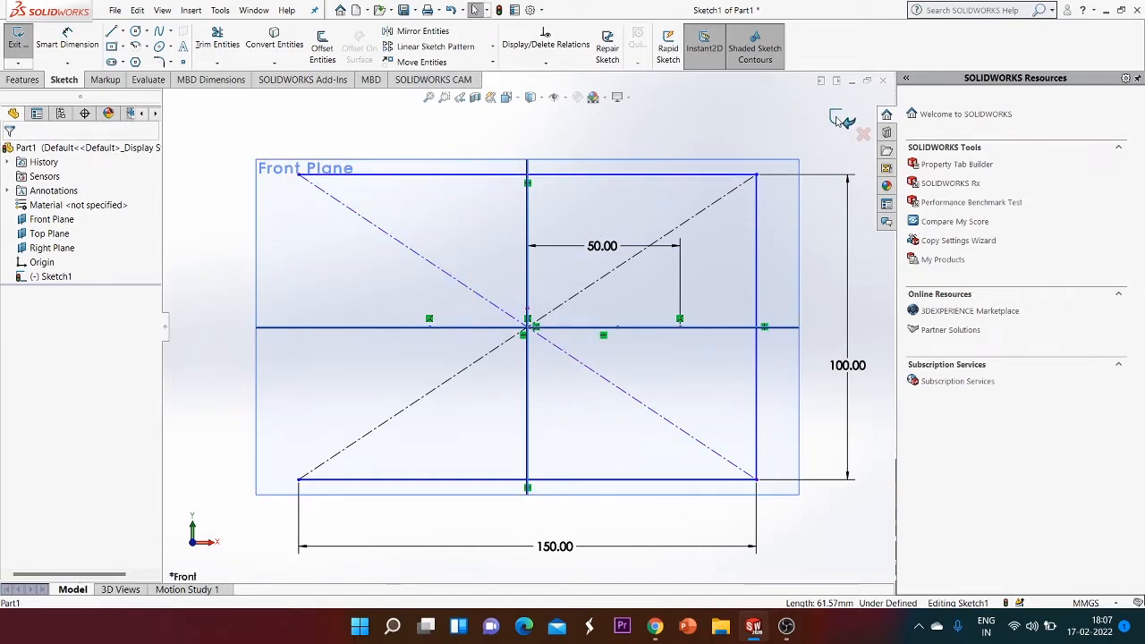
# Delete all remaining sketch geometry together with its dimensions and exit the sketch
pyautogui.click(757, 273)
pyautogui.moveTo(288, 129)
pyautogui.mouseDown()
pyautogui.moveTo(886, 524)
pyautogui.moveTo(854, 547)
pyautogui.moveTo(814, 512)
pyautogui.mouseUp()
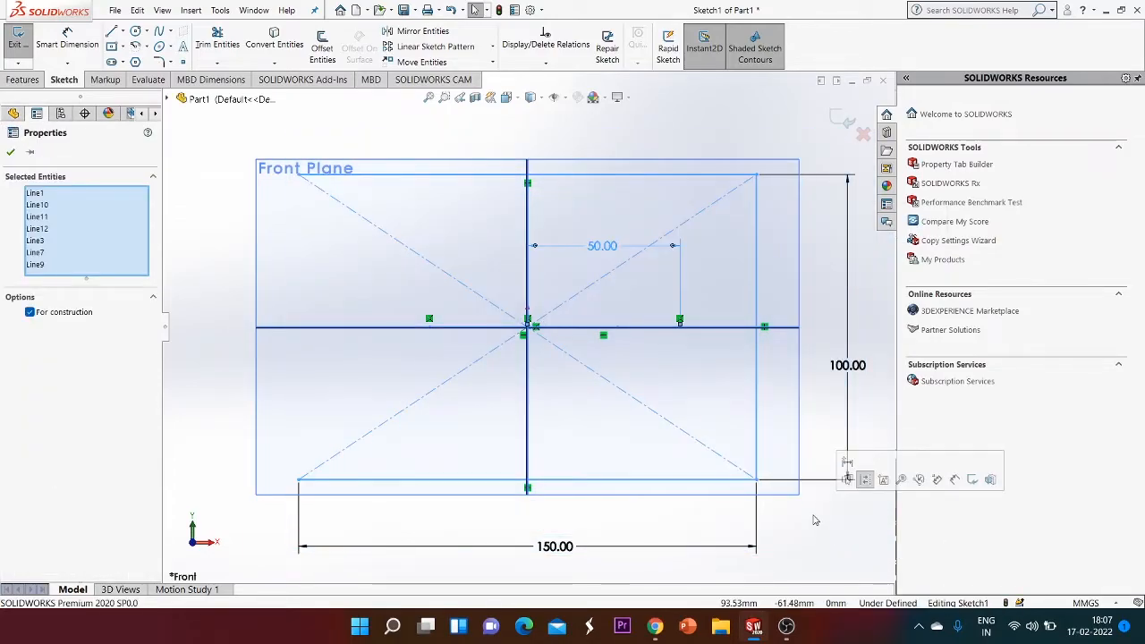
pyautogui.press('Delete')
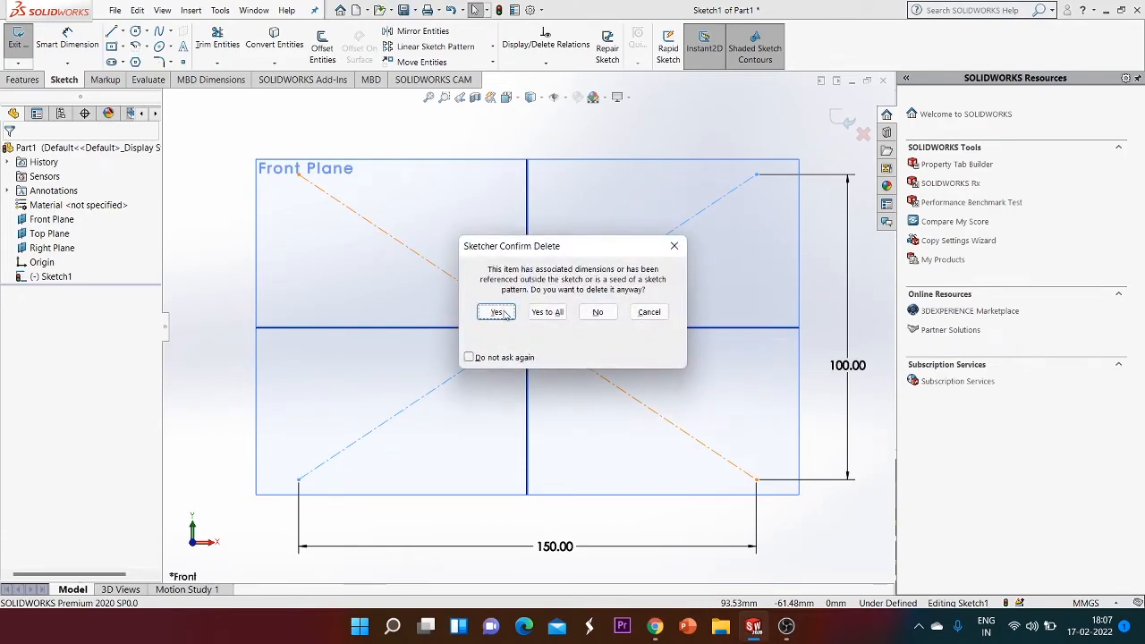
pyautogui.click(547, 311)
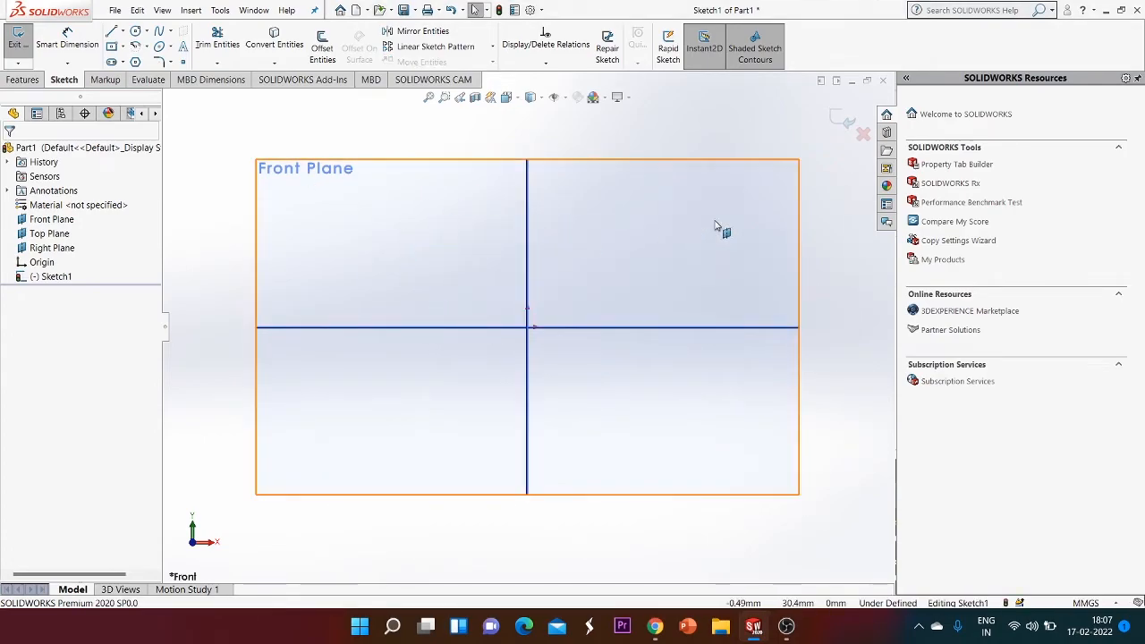
pyautogui.click(863, 133)
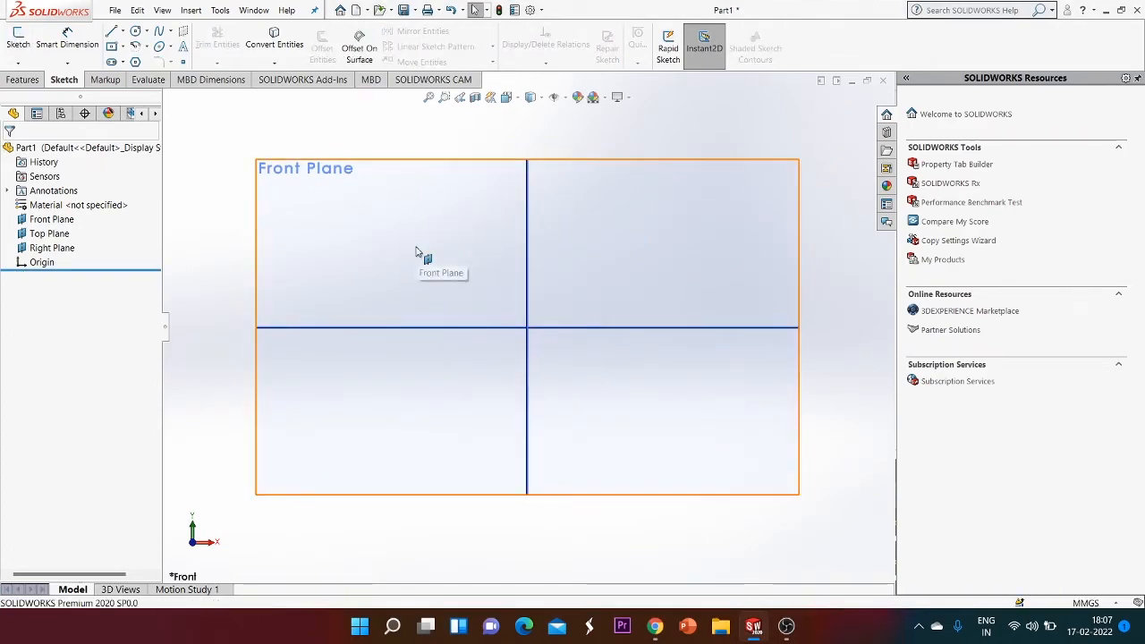
# Start a new sketch on the Front Plane and draw a straight slot along the horizontal axis, about 102 mm between centers and 33 mm wide
pyautogui.click(463, 170)
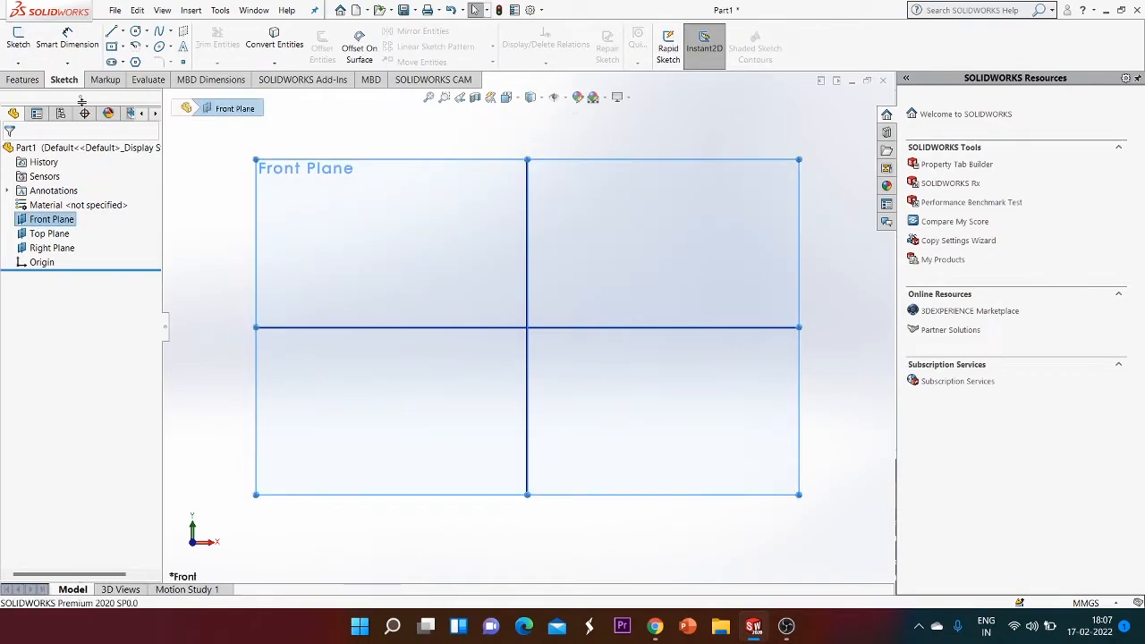
pyautogui.click(18, 38)
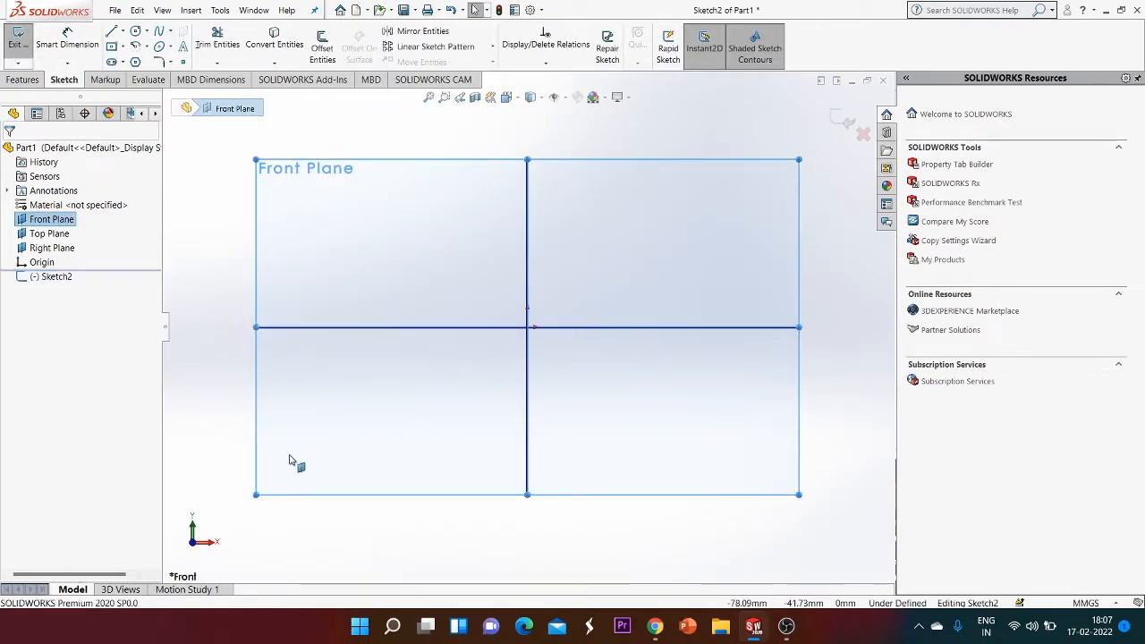
pyautogui.click(123, 62)
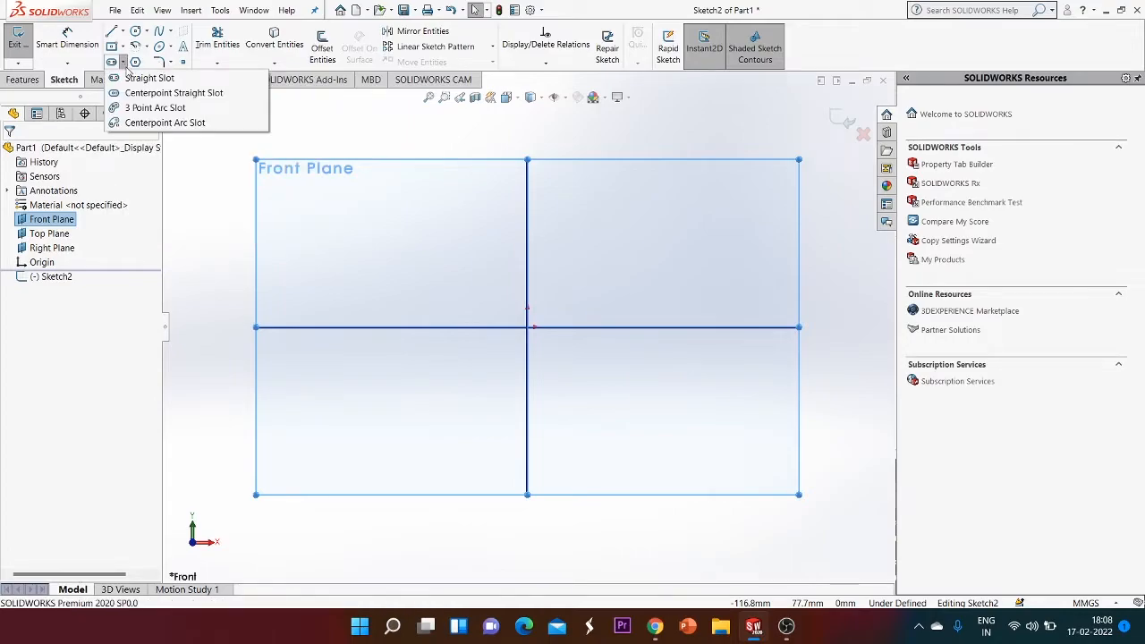
pyautogui.click(137, 81)
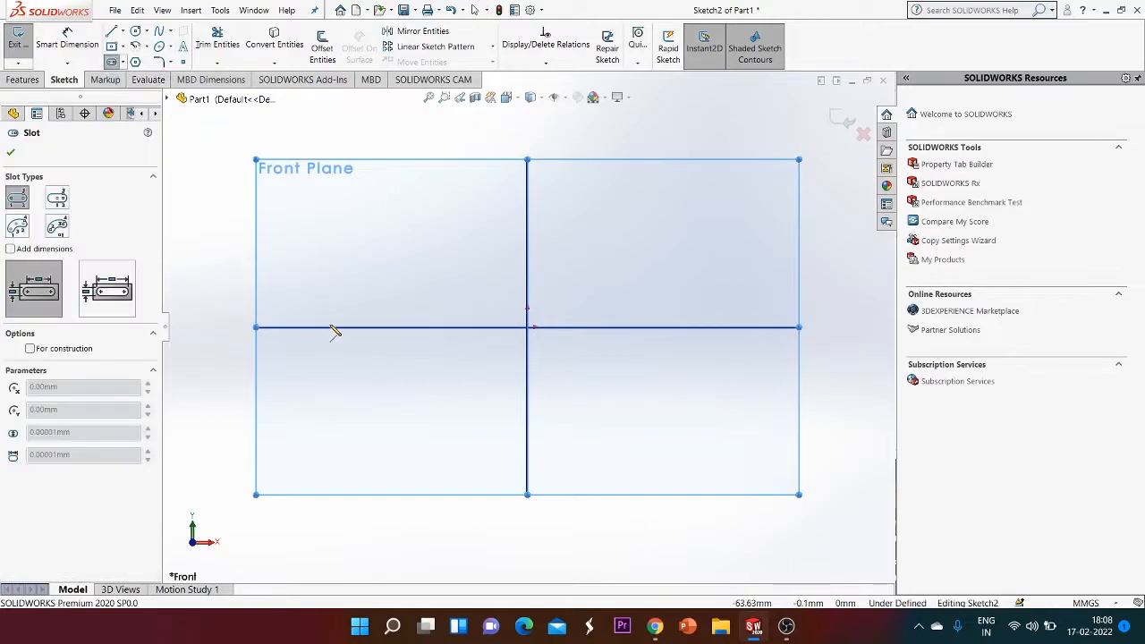
pyautogui.click(363, 327)
pyautogui.click(669, 327)
pyautogui.click(678, 337)
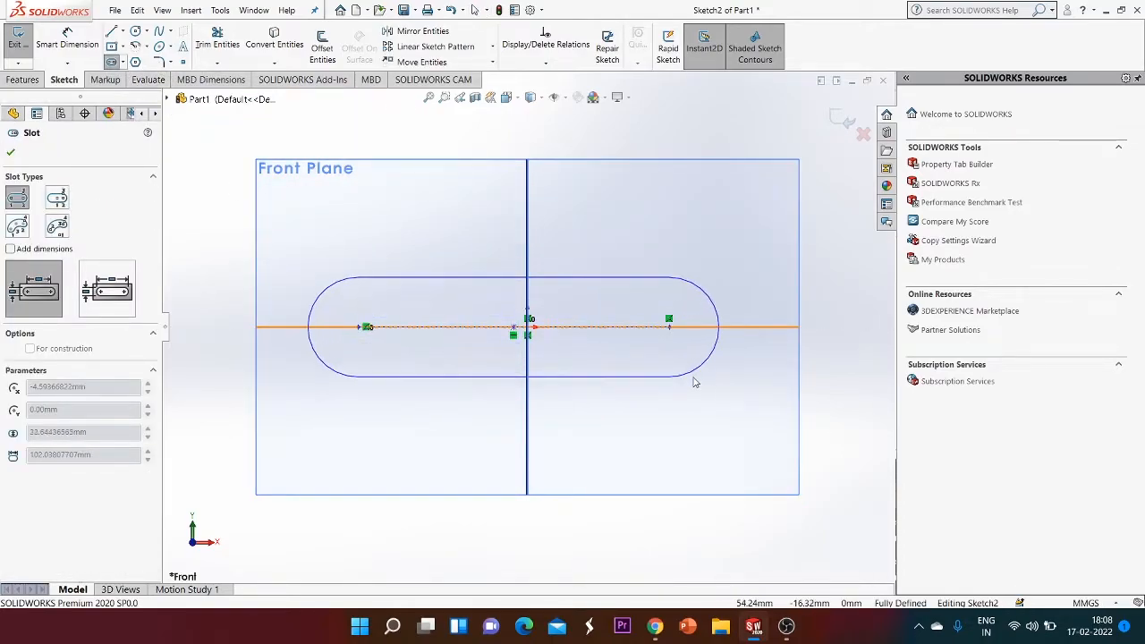
pyautogui.click(694, 382)
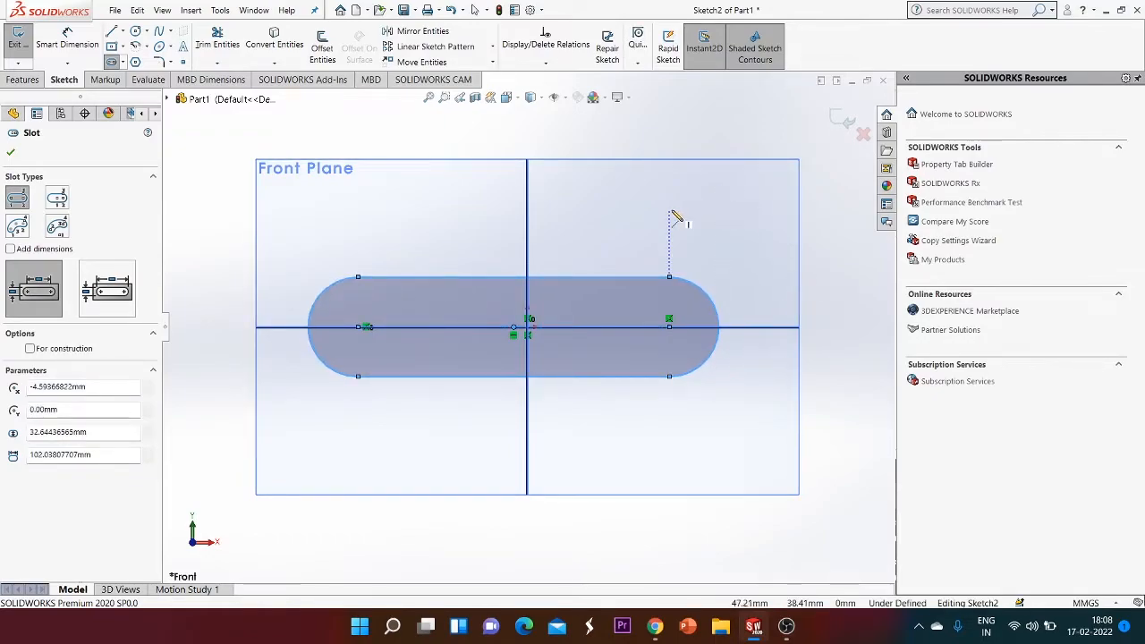
pyautogui.press('Escape')
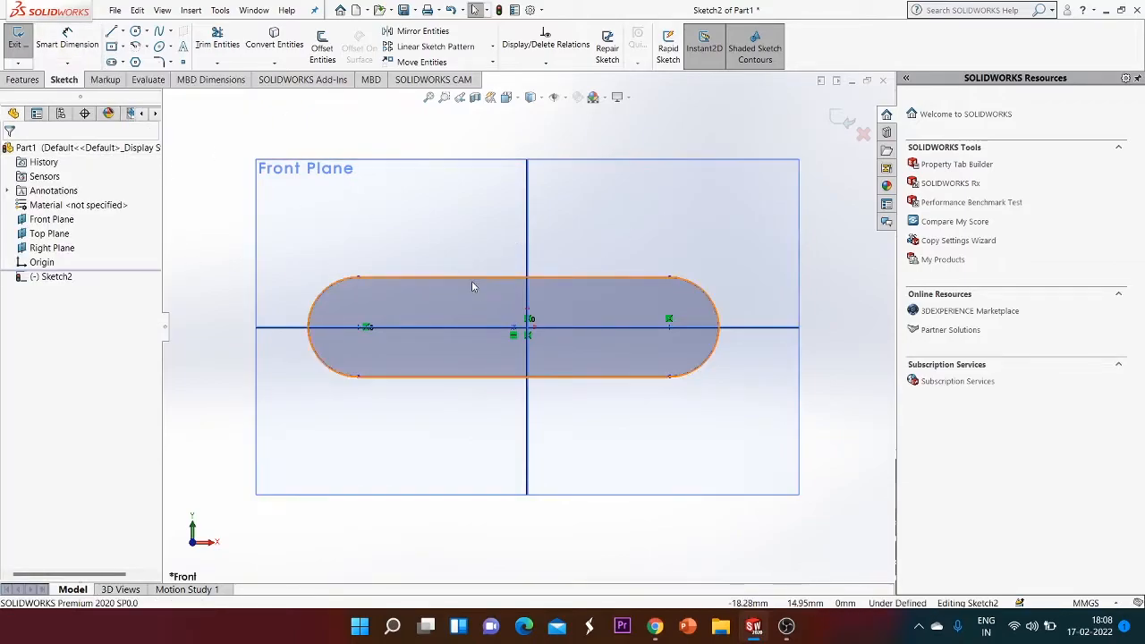
# Dimension the slot's upper straight edge with Smart Dimension and set its length to 100 mm
pyautogui.click(75, 50)
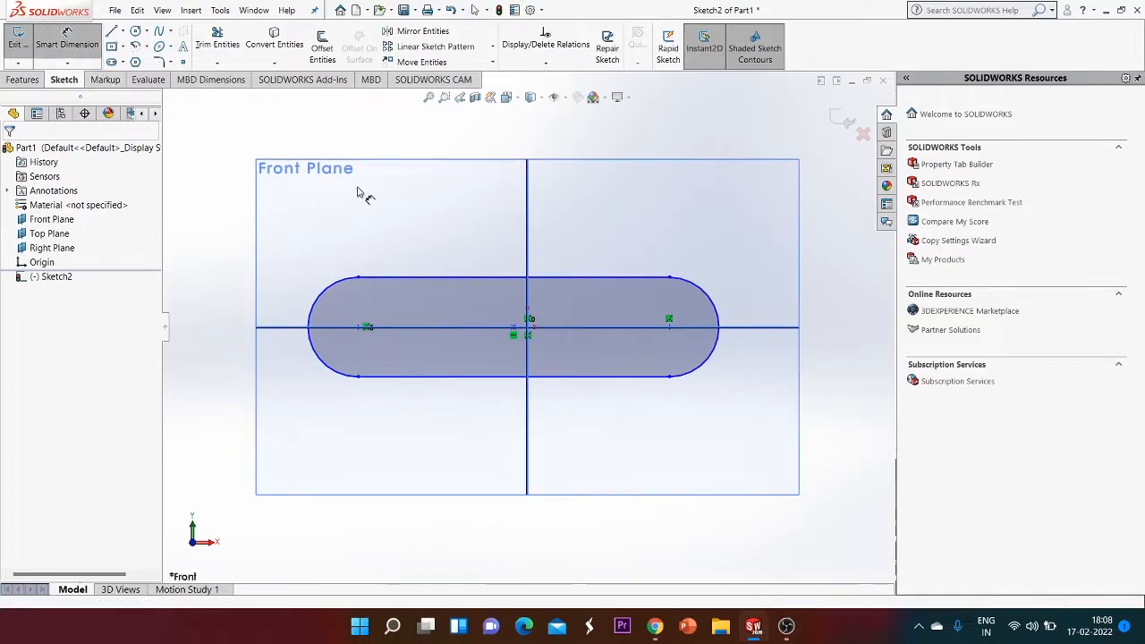
pyautogui.click(455, 278)
pyautogui.click(489, 216)
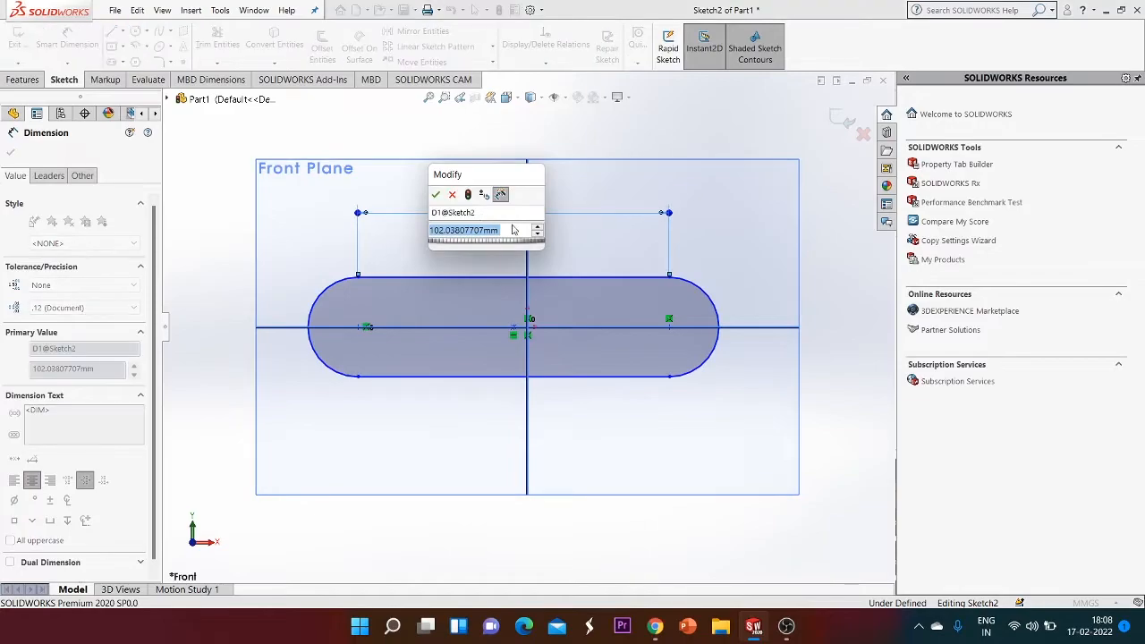
pyautogui.write('100')
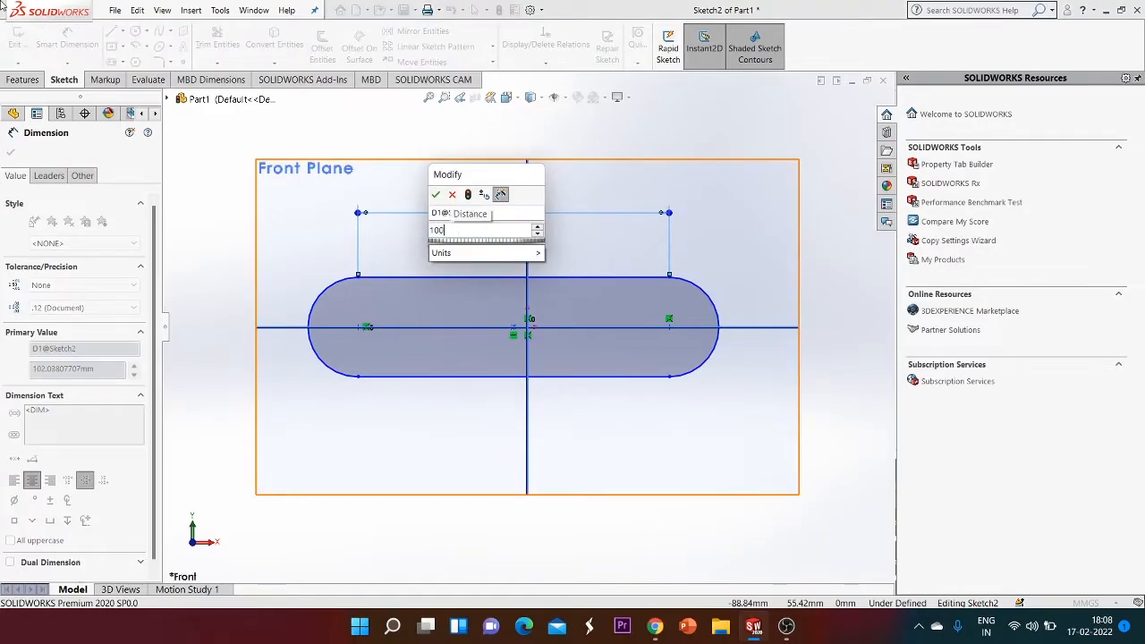
pyautogui.press('Return')
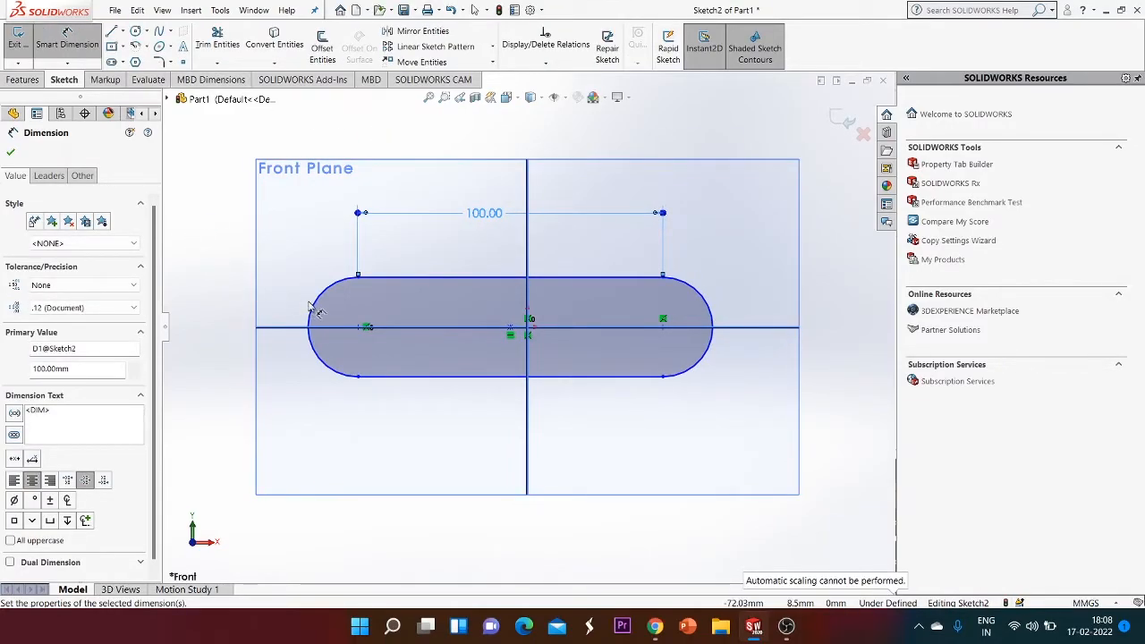
# Dimension the slot's left end arc and set its radius to 15 mm
pyautogui.click(309, 306)
pyautogui.click(308, 250)
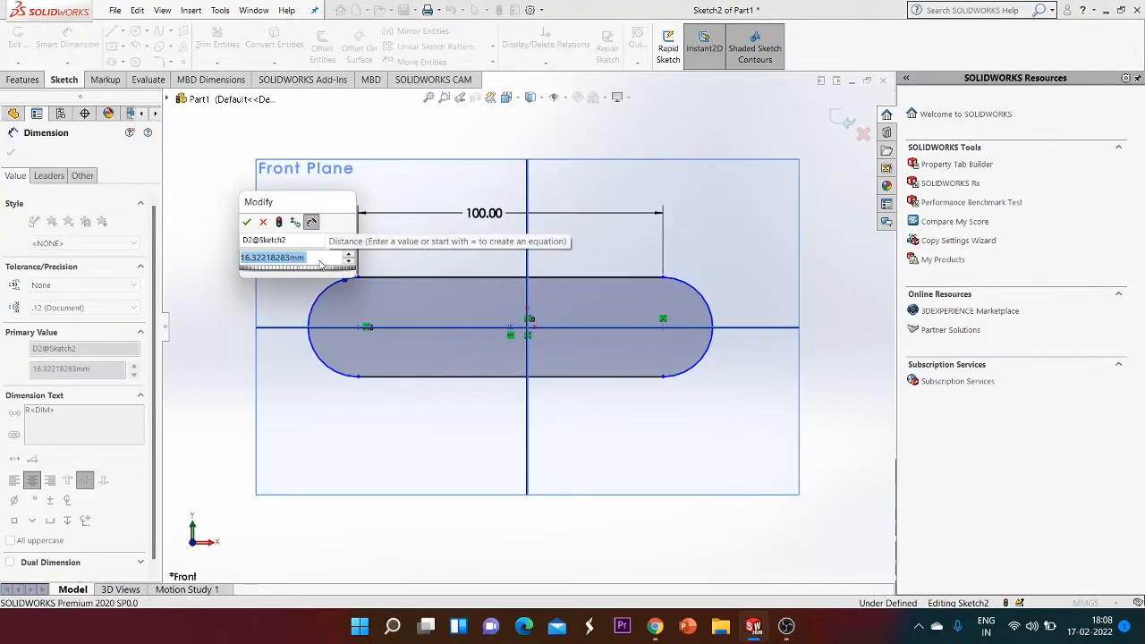
pyautogui.write('15')
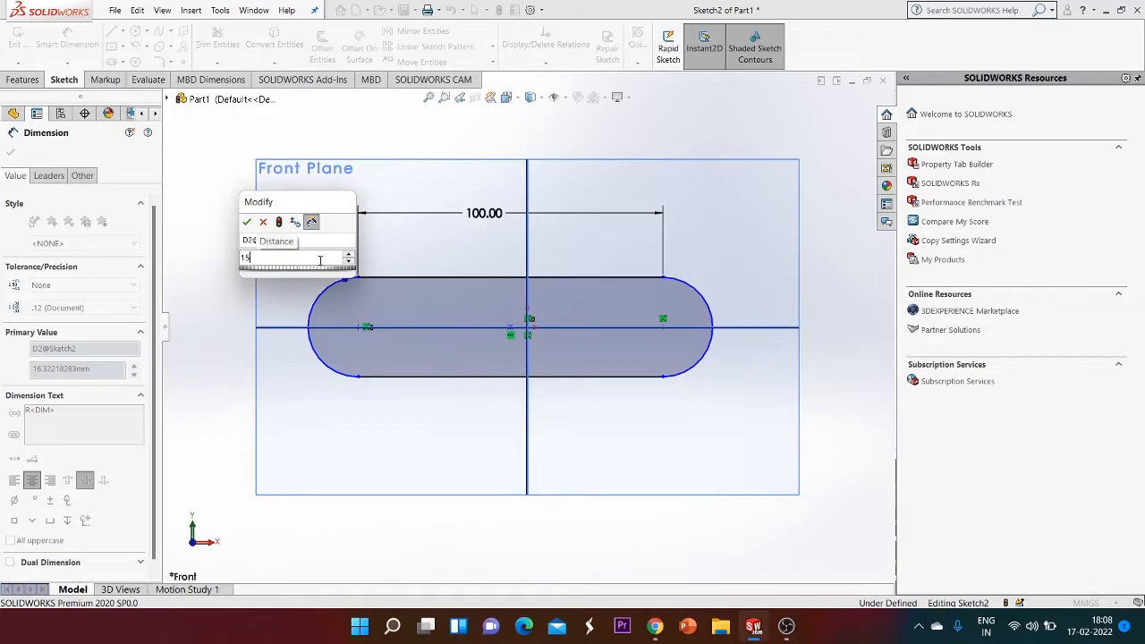
pyautogui.press('Return')
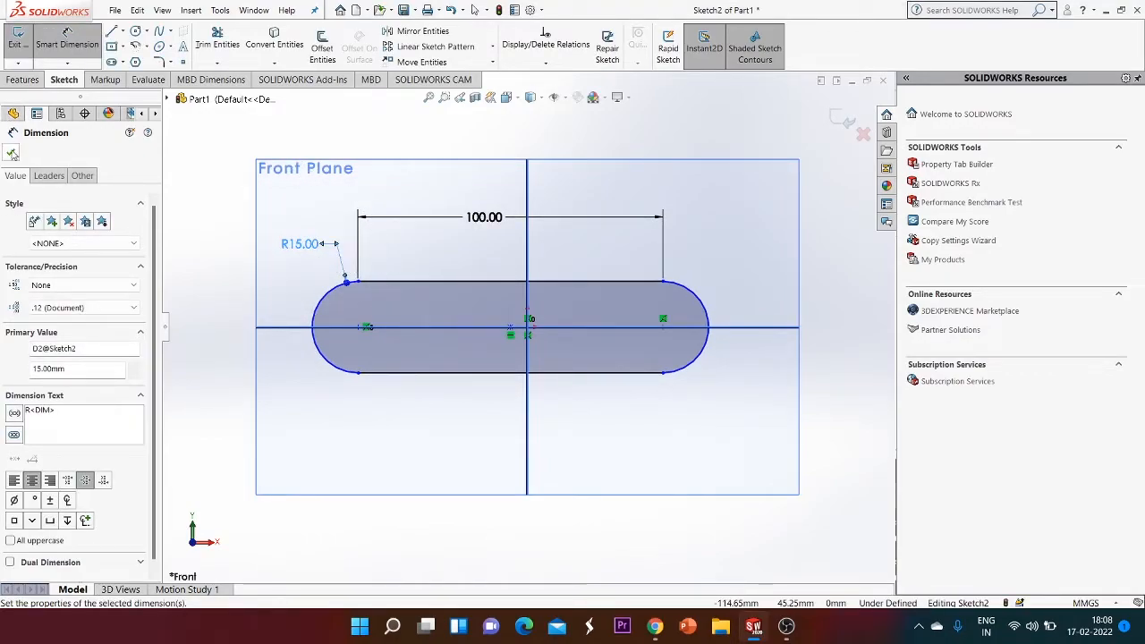
pyautogui.press('Escape')
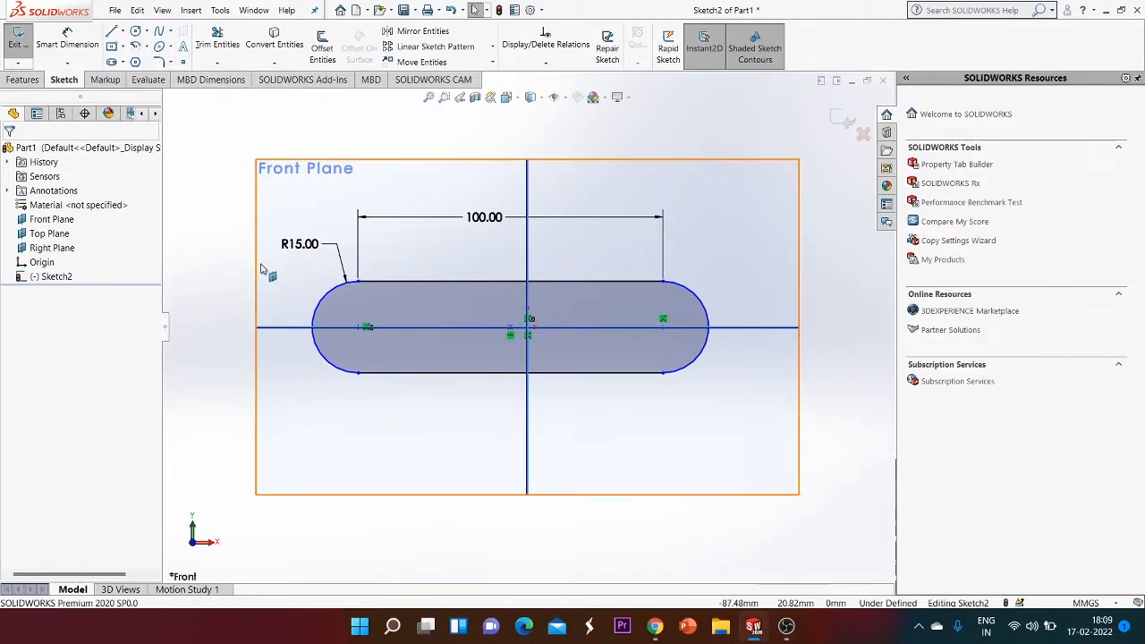
# Delete the whole slot with its associated dimensions and exit the sketch
pyautogui.moveTo(280, 220)
pyautogui.mouseDown()
pyautogui.moveTo(739, 453)
pyautogui.moveTo(755, 448)
pyautogui.mouseUp()
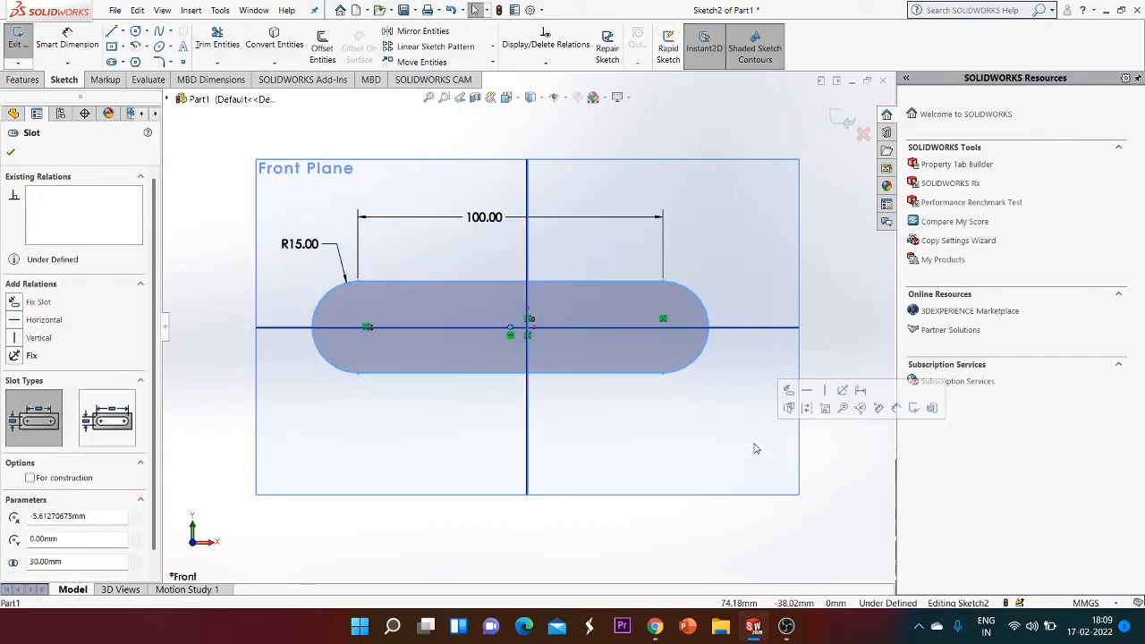
pyautogui.press('Delete')
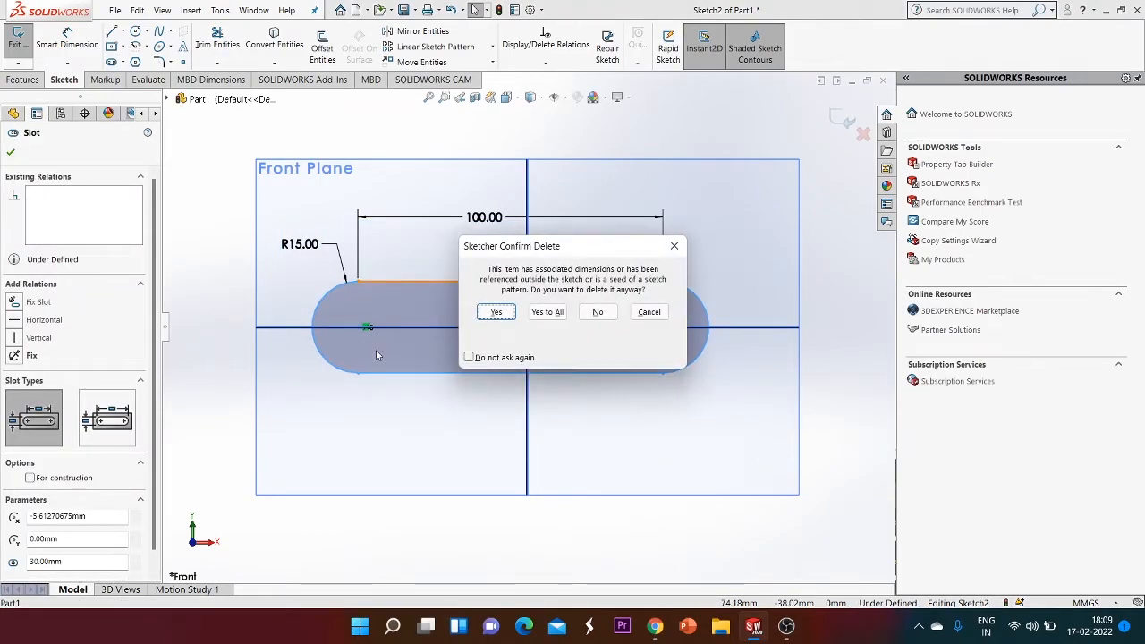
pyautogui.click(546, 312)
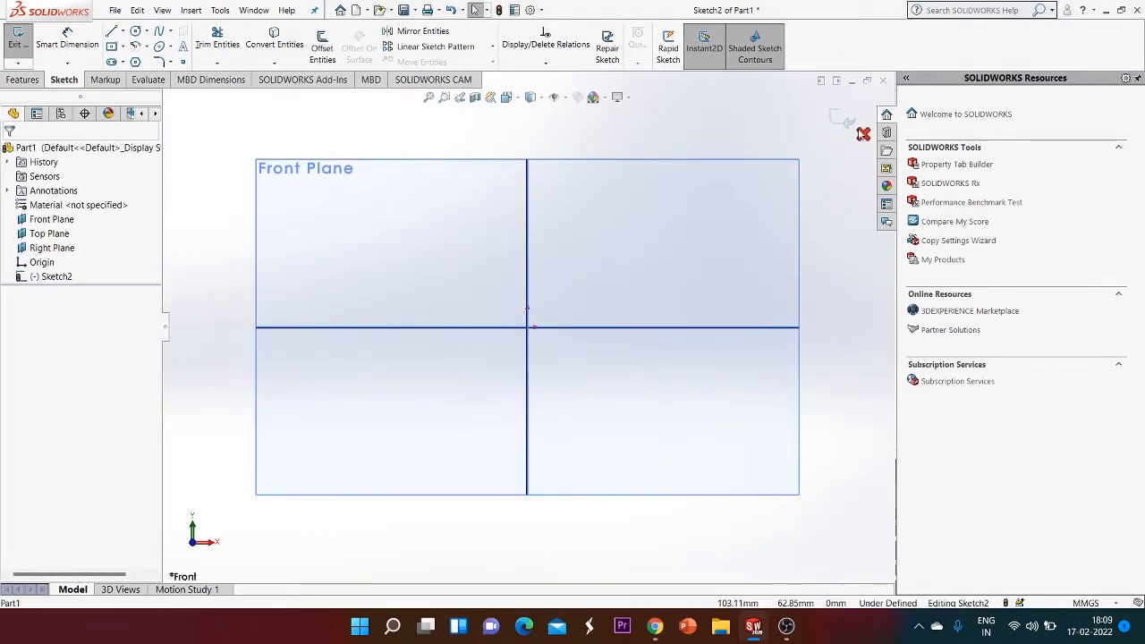
pyautogui.click(847, 123)
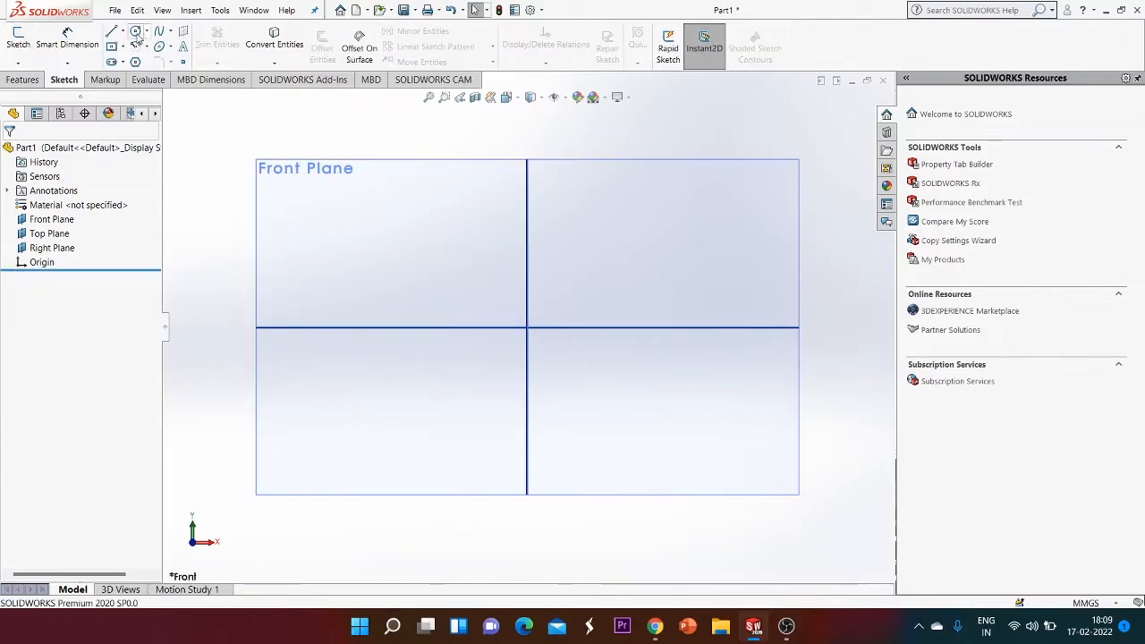
pyautogui.click(146, 31)
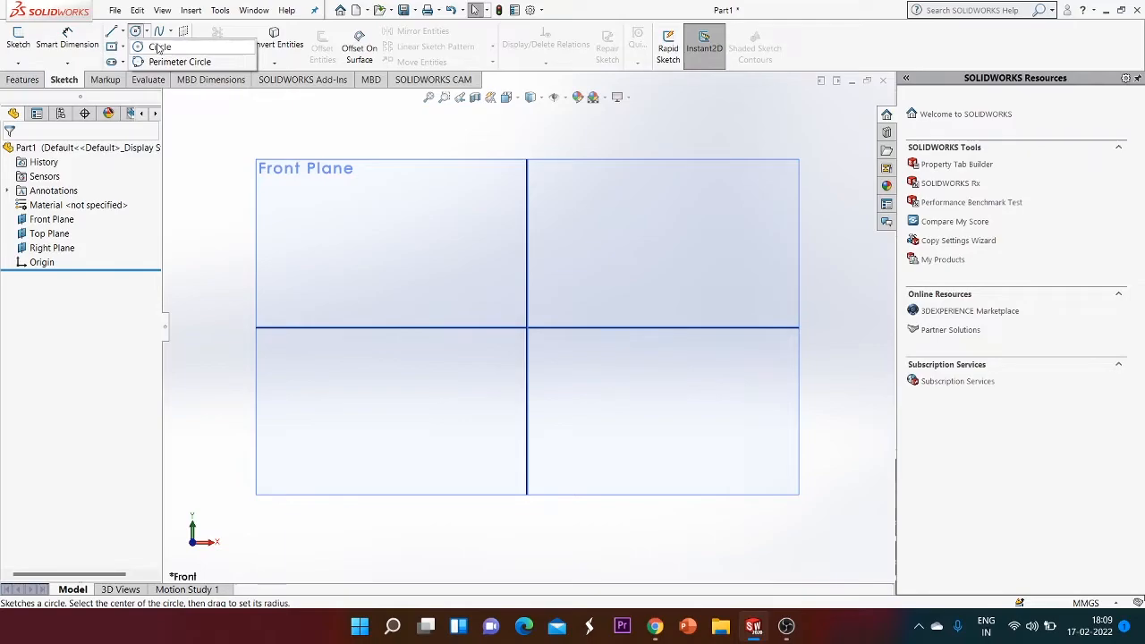
pyautogui.click(158, 48)
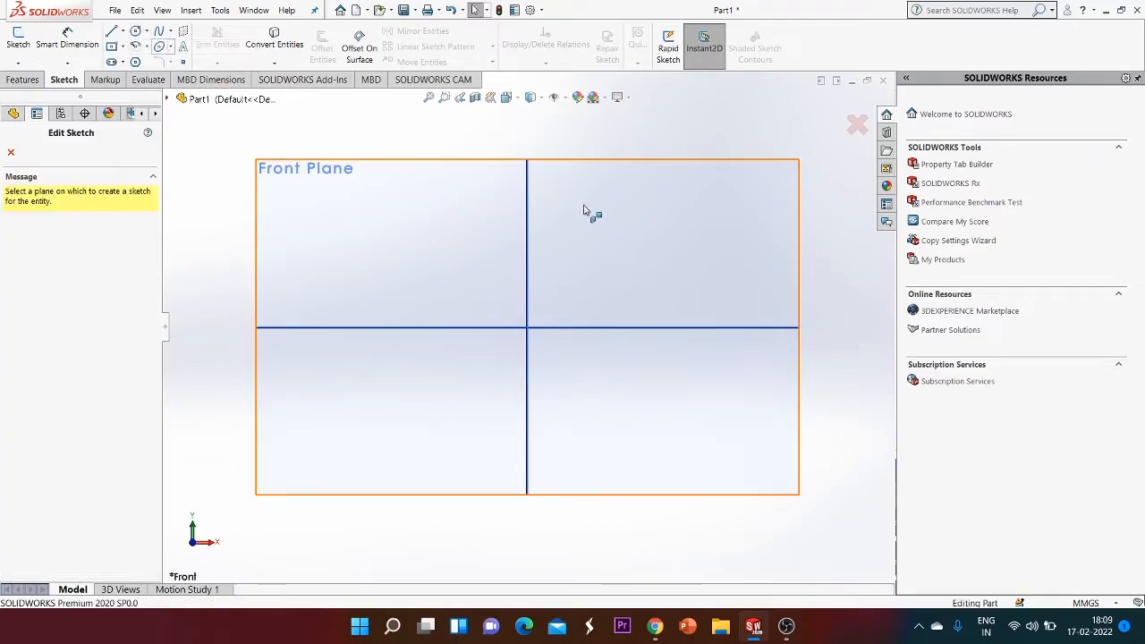
pyautogui.click(531, 329)
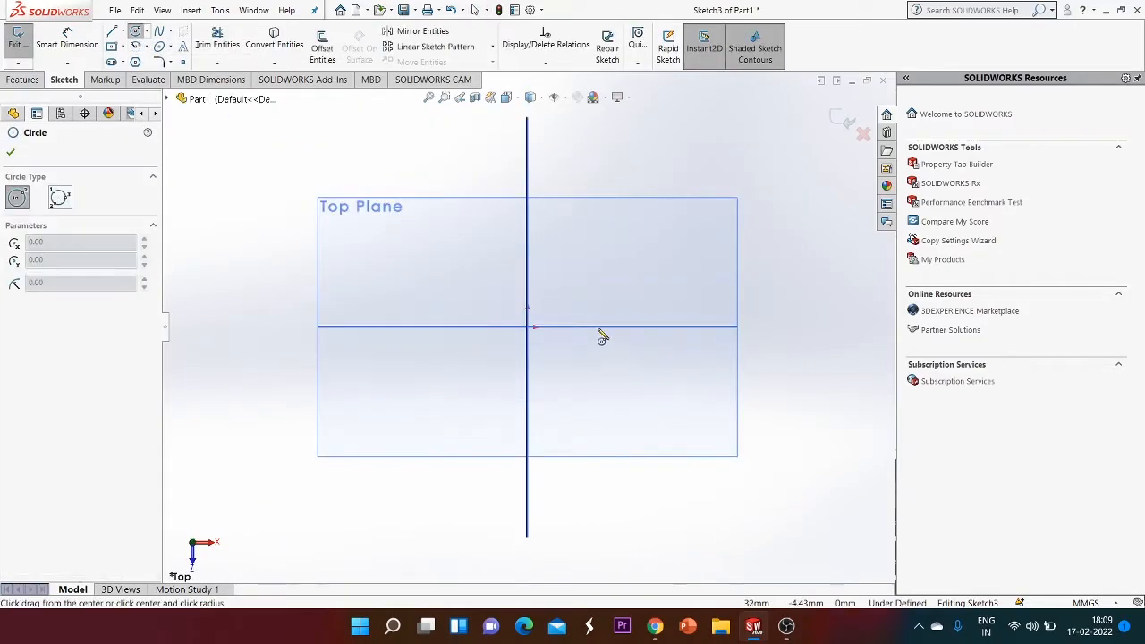
pyautogui.press('Escape')
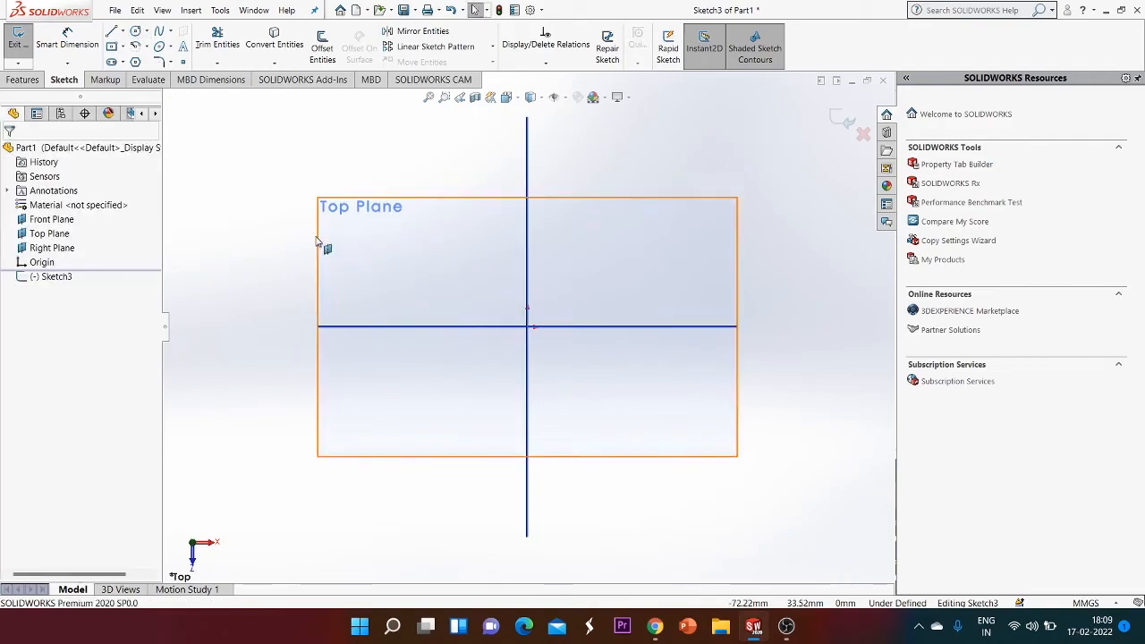
pyautogui.click(18, 40)
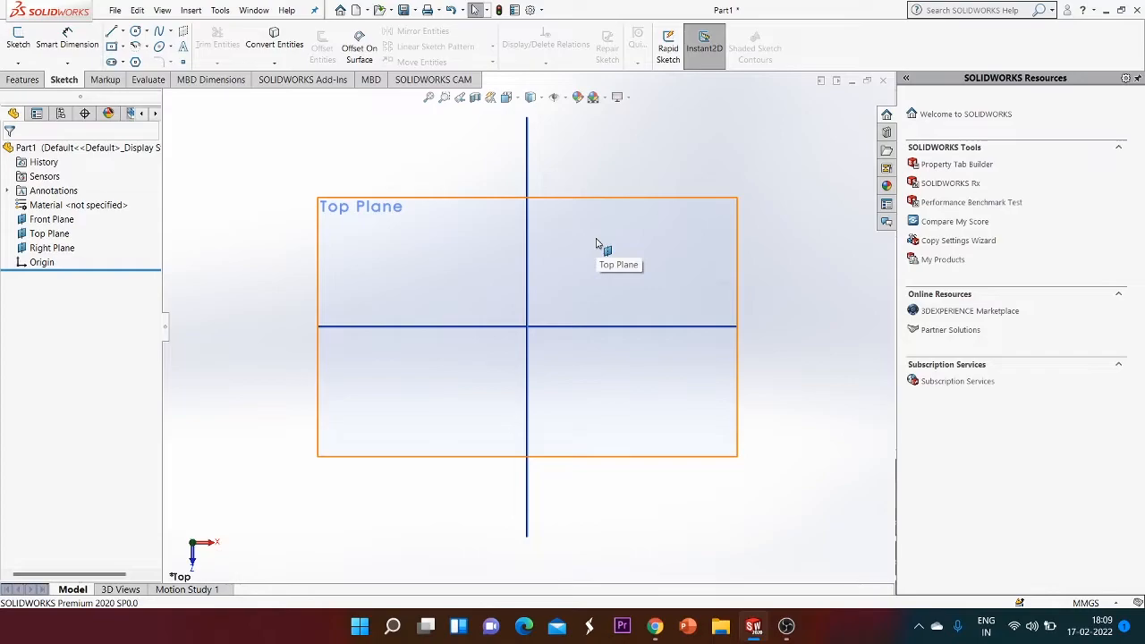
# Switch to the isometric view and start a new sketch on the Front Plane
pyautogui.press('space')
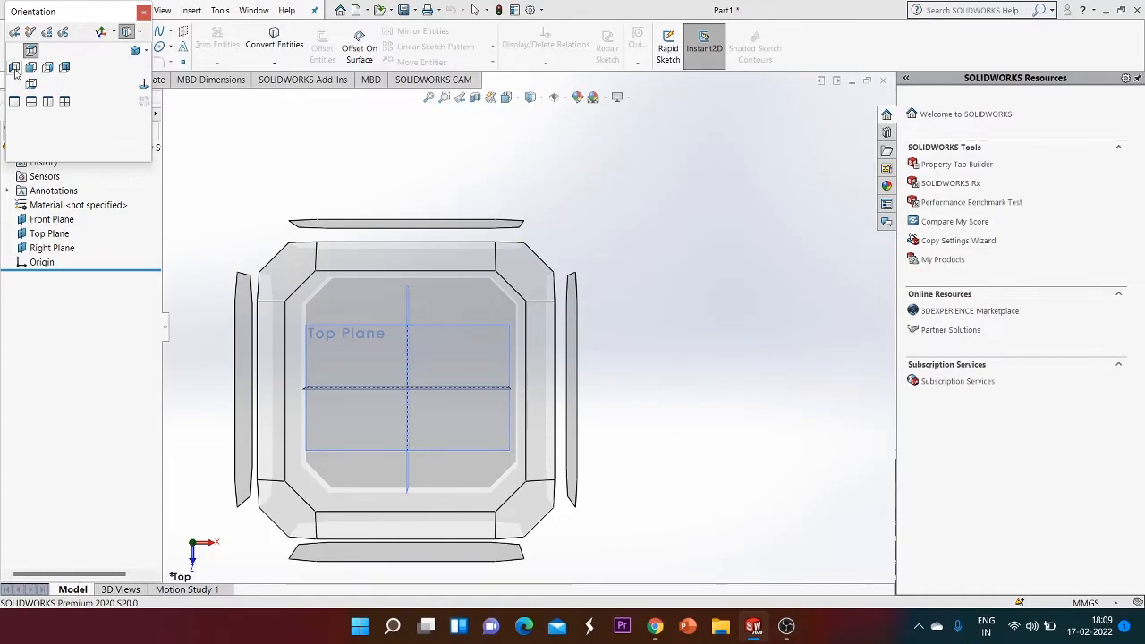
pyautogui.click(133, 52)
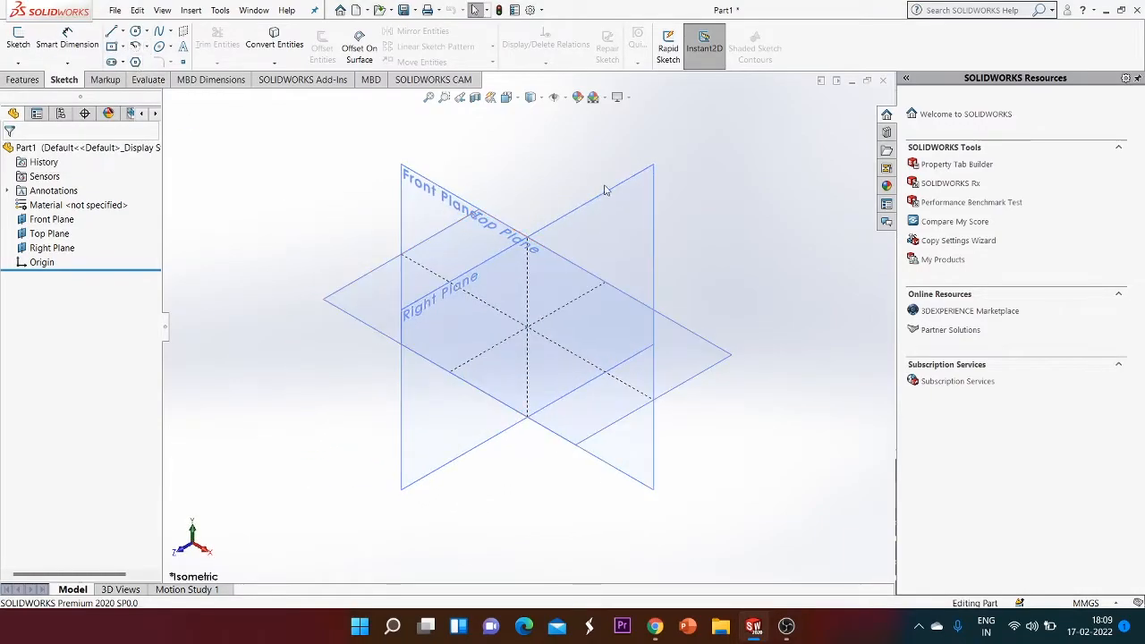
pyautogui.click(418, 195)
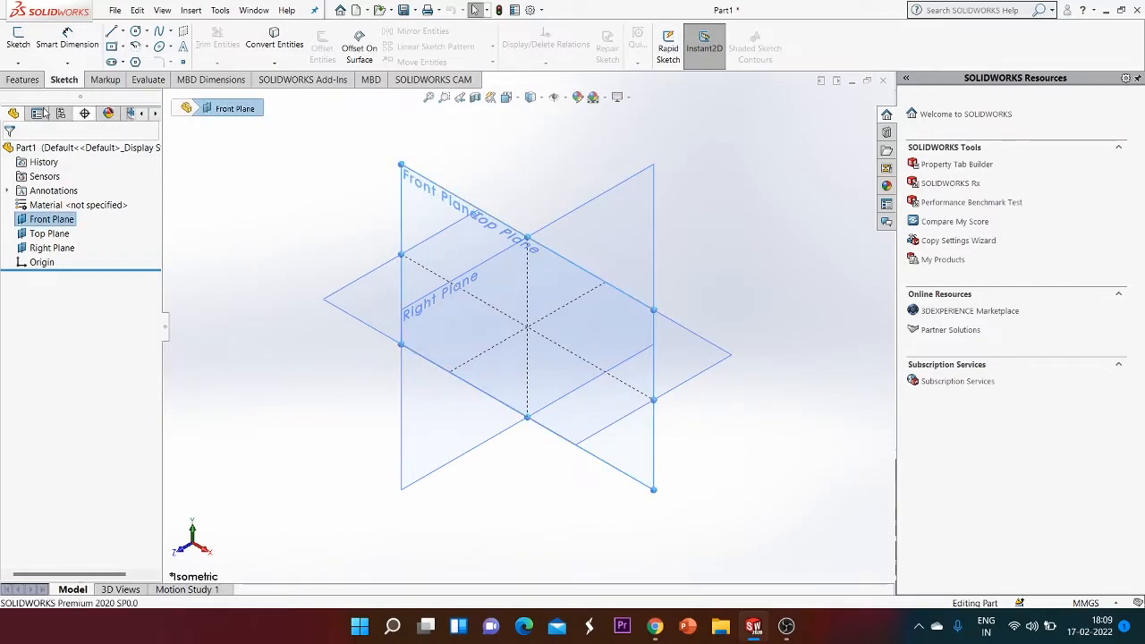
pyautogui.click(19, 41)
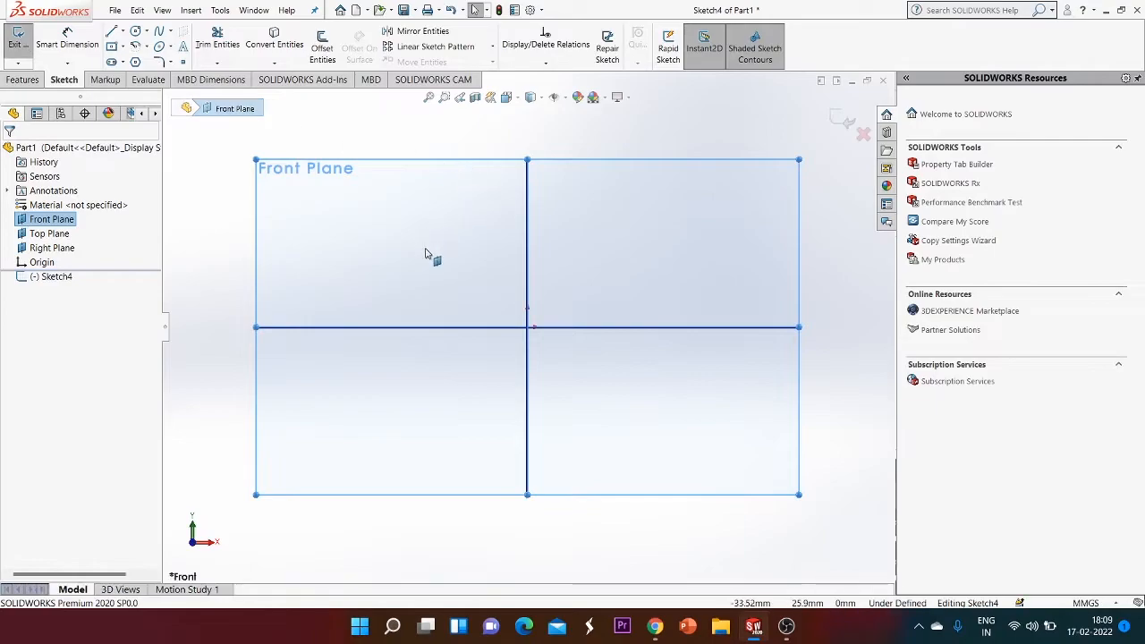
# Draw a center-based circle at the origin and set its radius to 50 mm
pyautogui.click(148, 32)
pyautogui.moveTo(147, 32)
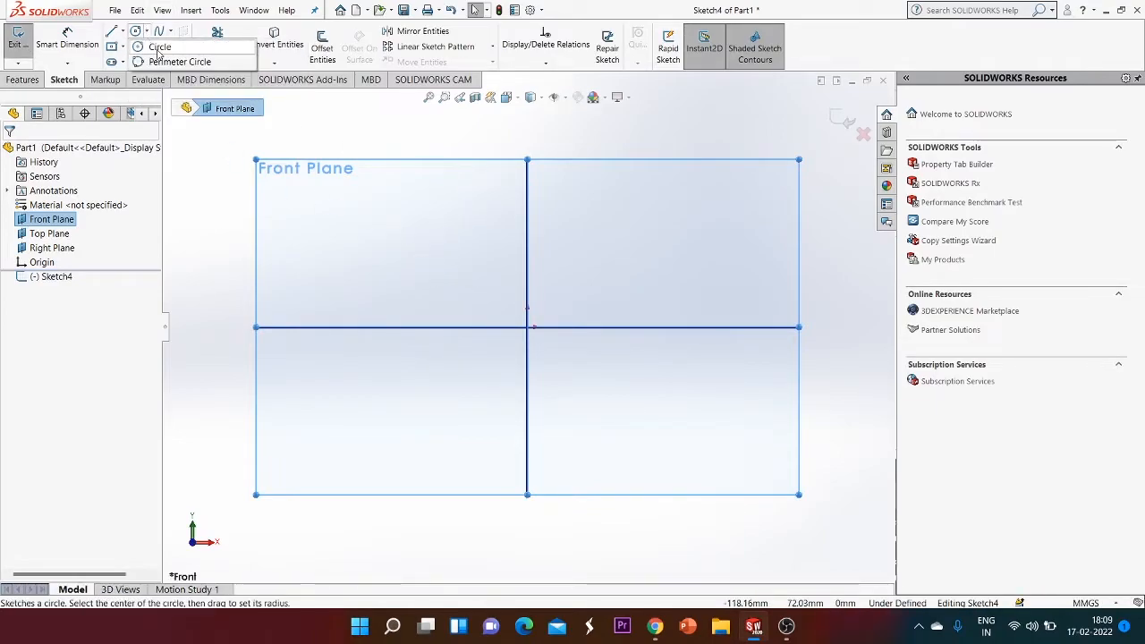
pyautogui.click(159, 49)
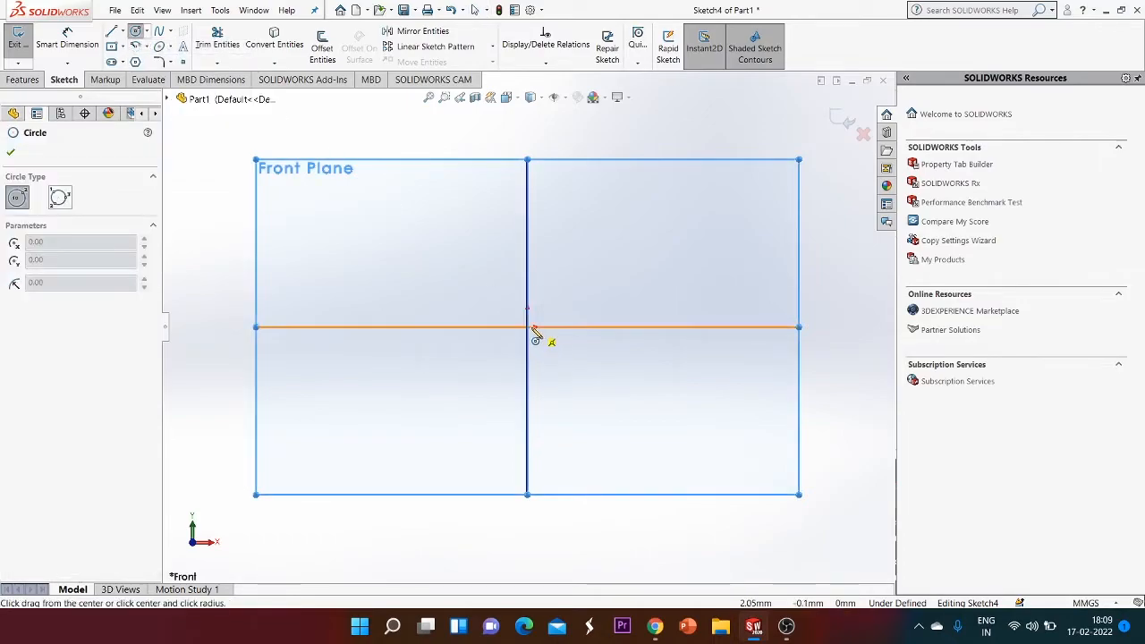
pyautogui.click(529, 328)
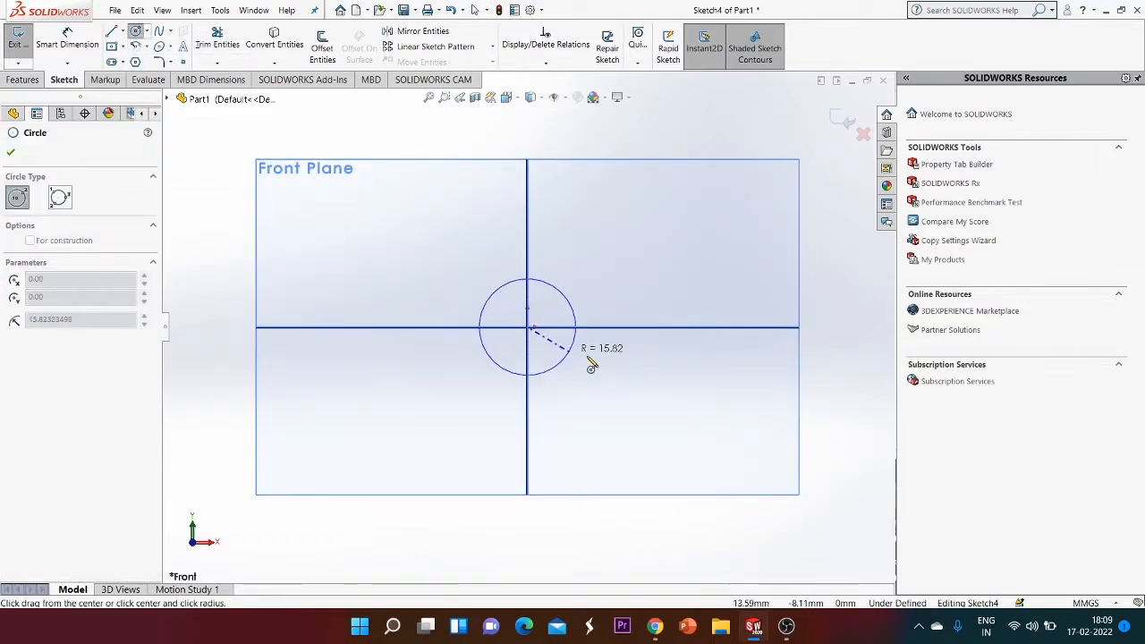
pyautogui.click(675, 381)
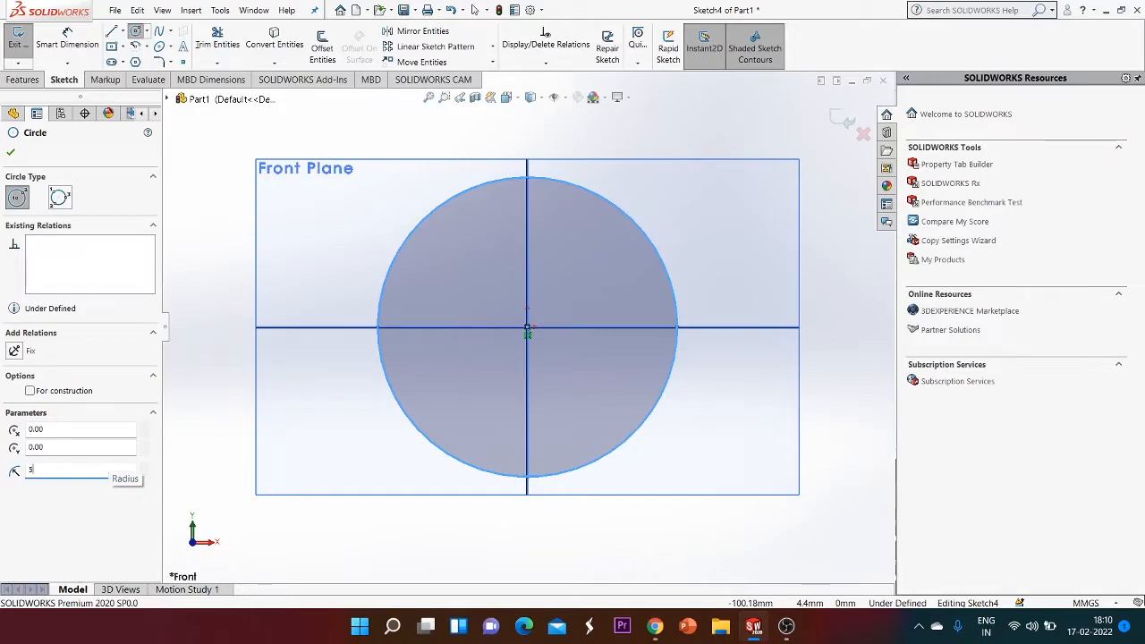
pyautogui.press('Return')
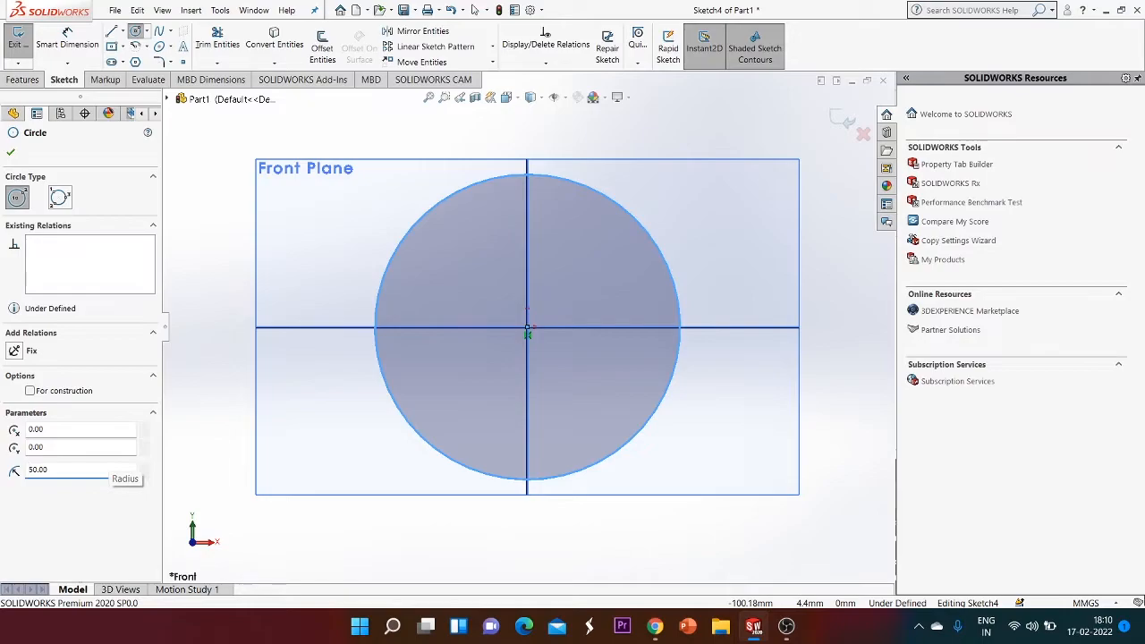
pyautogui.click(11, 152)
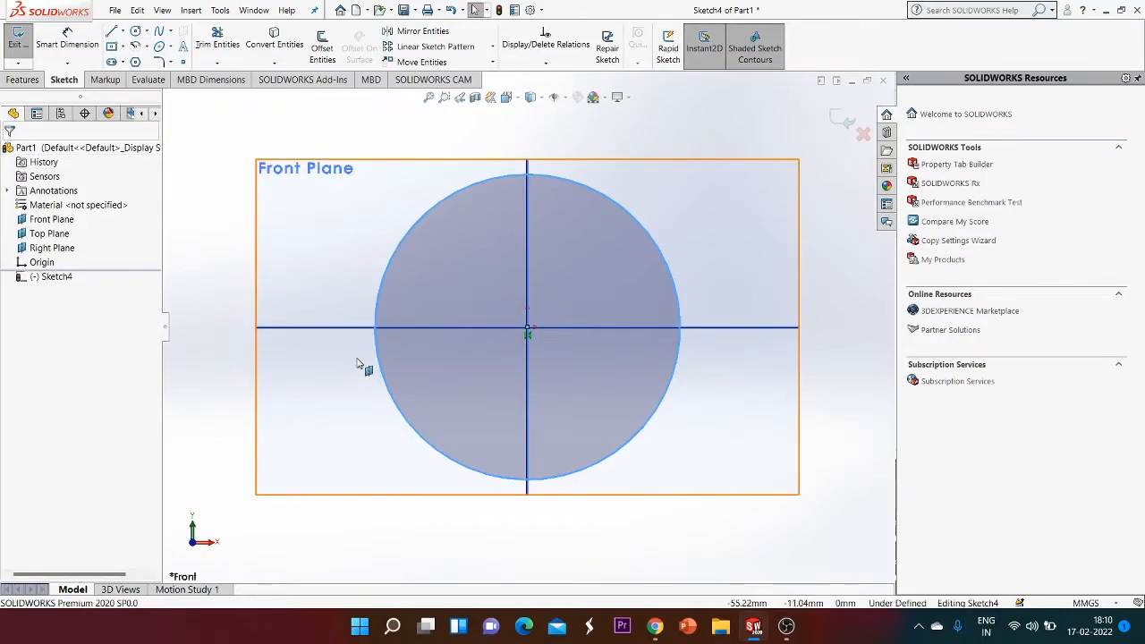
# Dimension the circle's diameter with Smart Dimension and set it to 150 mm
pyautogui.click(65, 50)
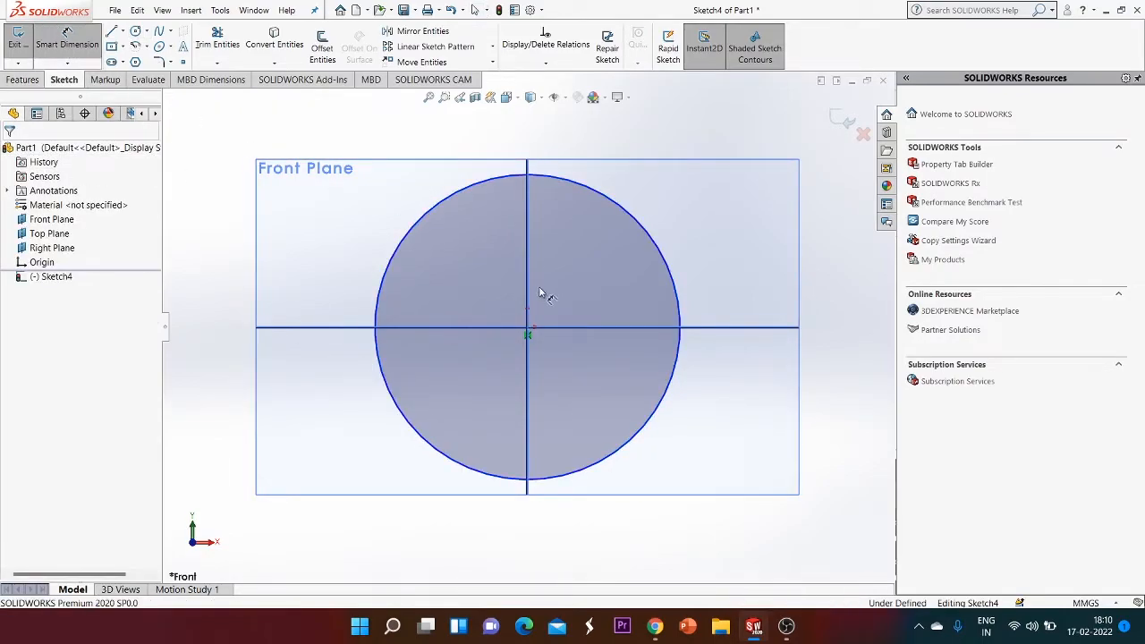
pyautogui.click(424, 217)
pyautogui.click(324, 228)
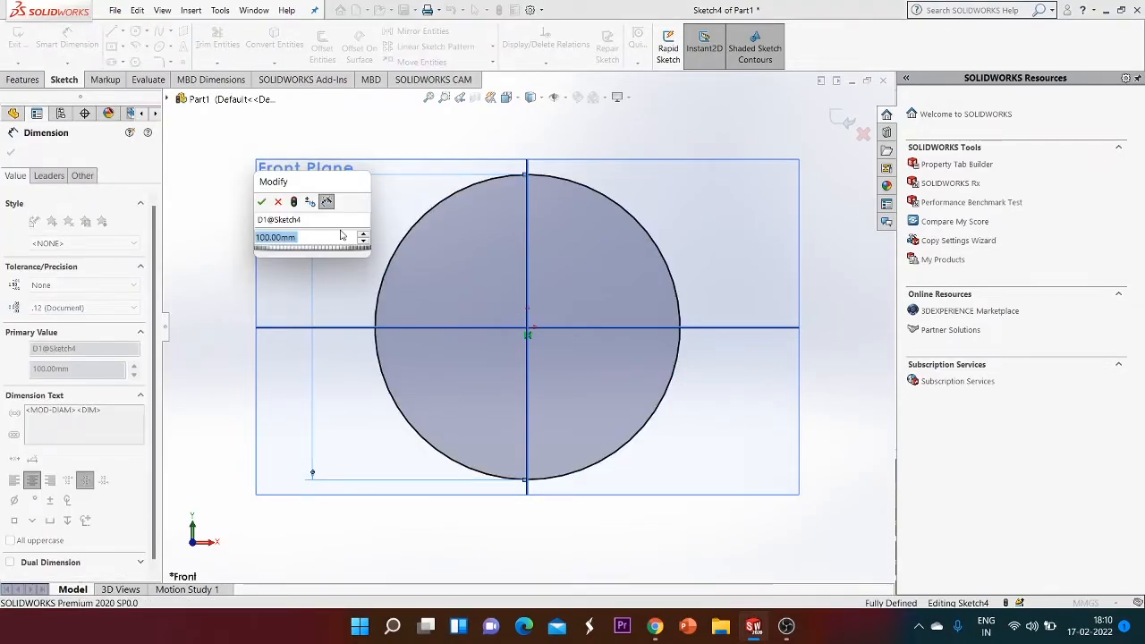
pyautogui.write('150')
pyautogui.press('Return')
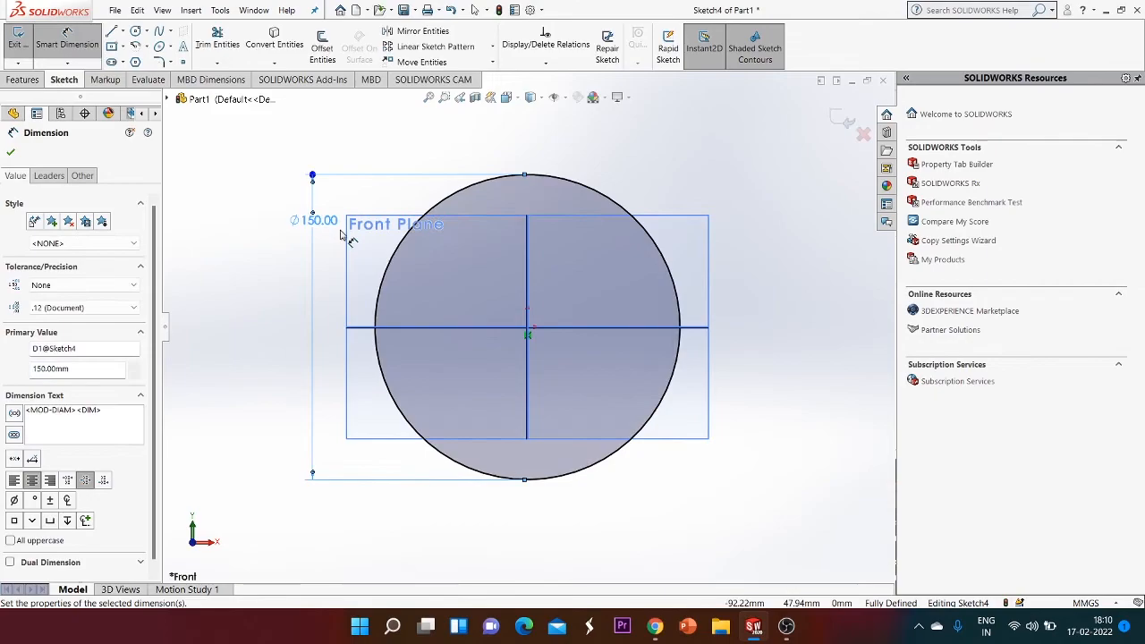
pyautogui.click(11, 155)
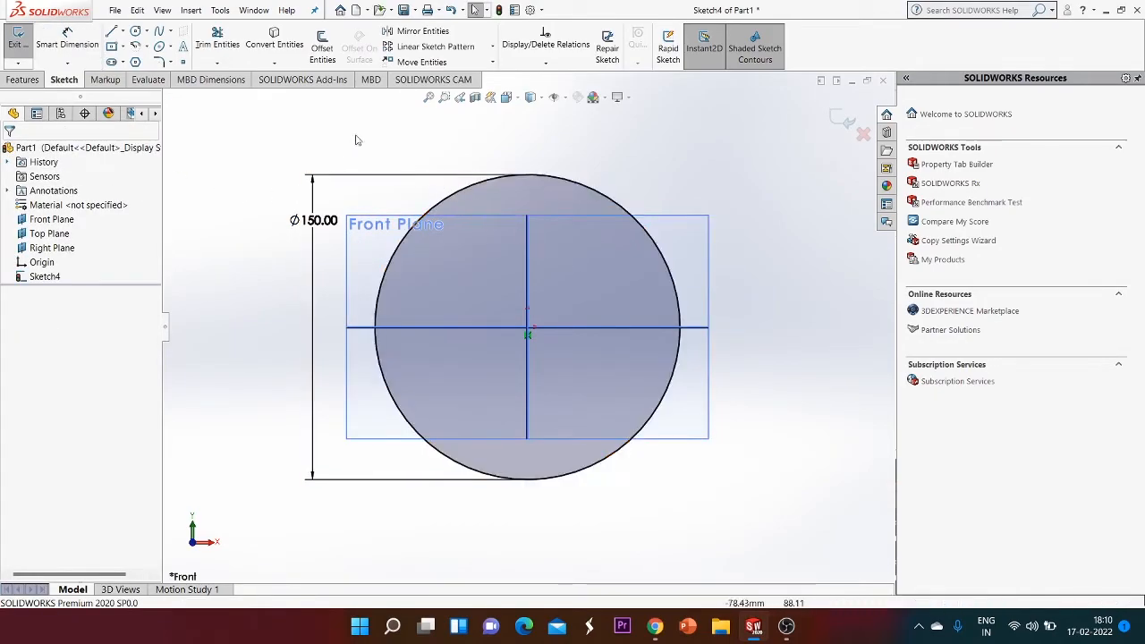
# Draw a centerpoint arc centered on the circle's right quadrant, about 37 mm in radius and spanning about 240°, ending on the circle
pyautogui.click(147, 46)
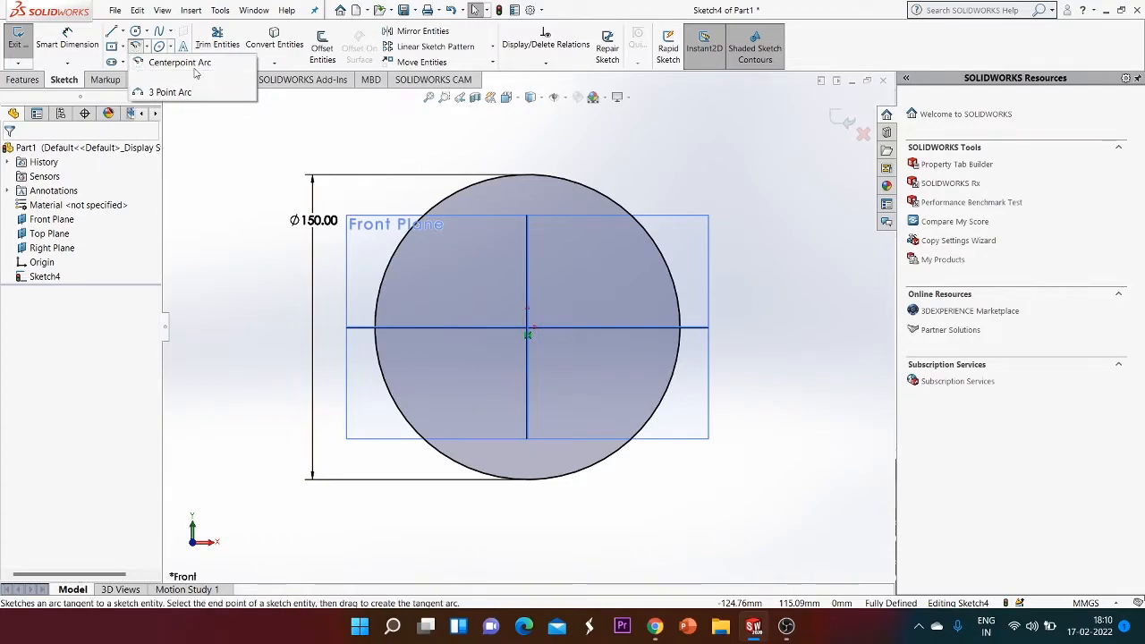
pyautogui.click(179, 63)
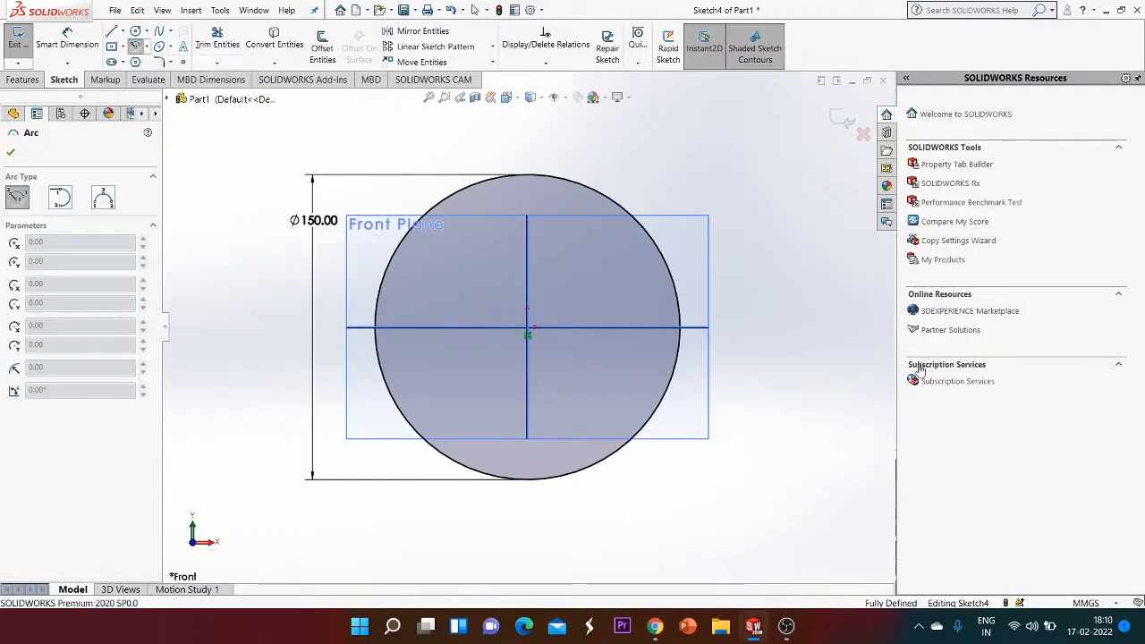
pyautogui.click(680, 328)
pyautogui.click(753, 348)
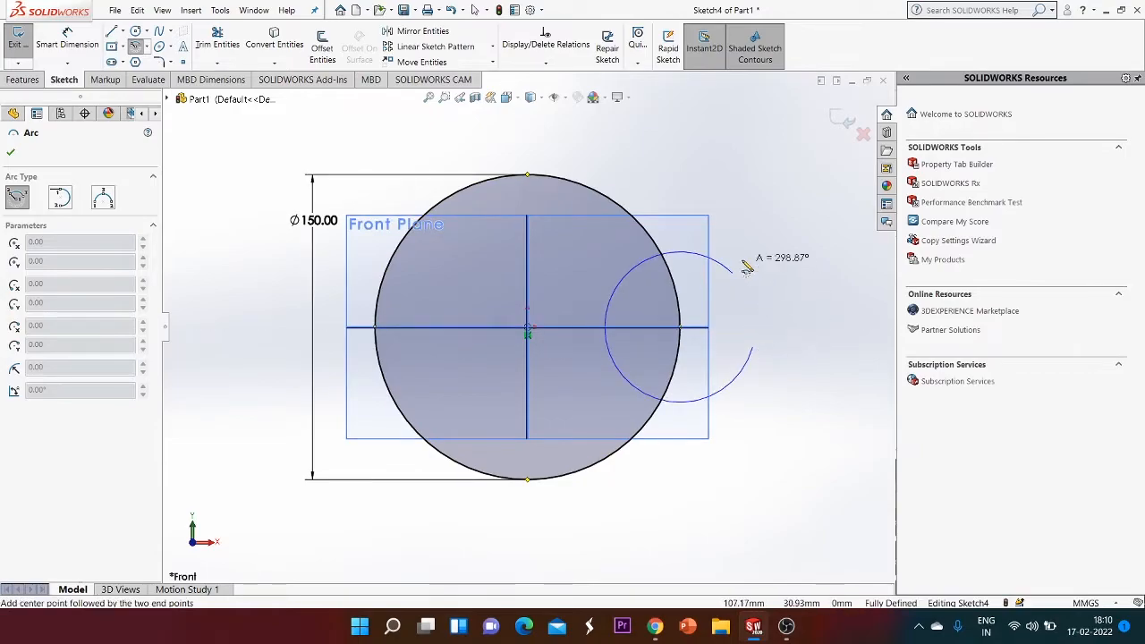
pyautogui.click(660, 258)
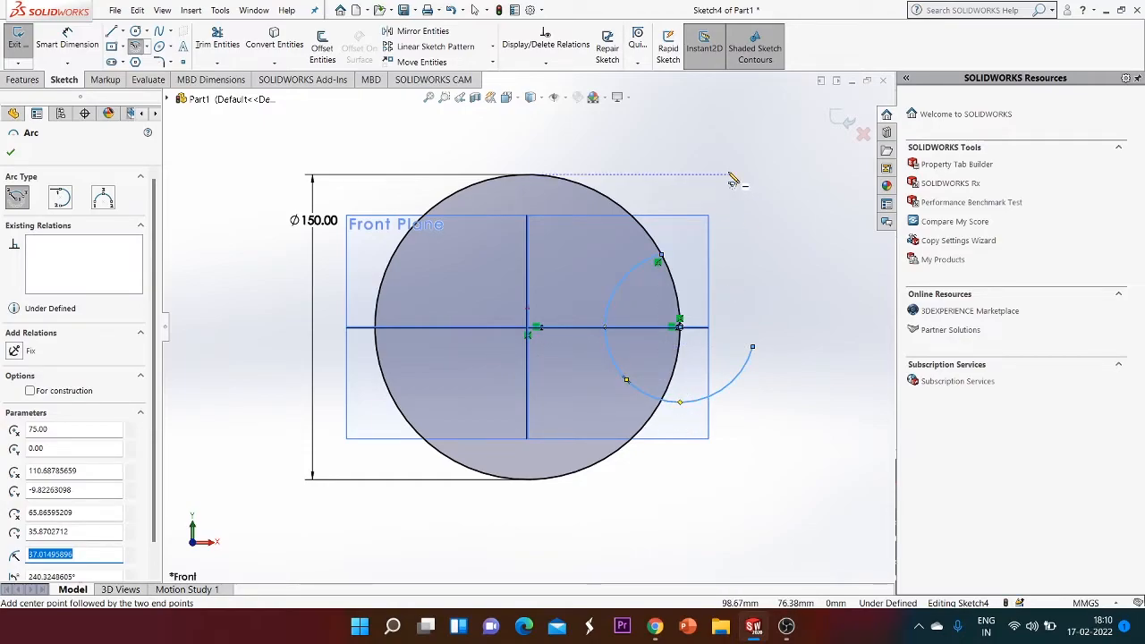
pyautogui.press('Escape')
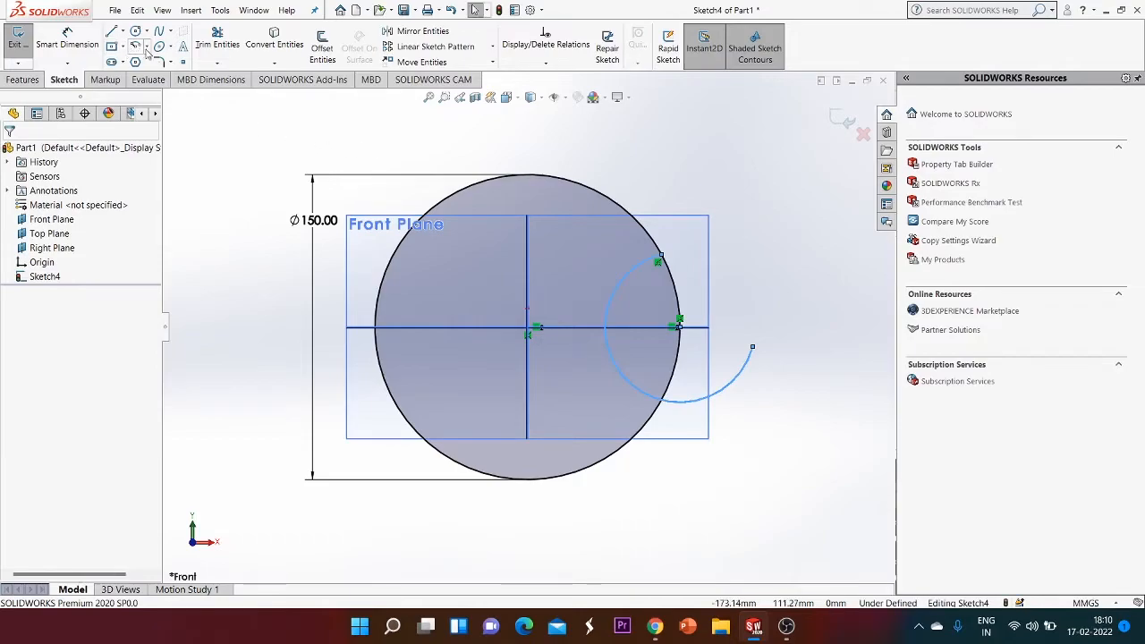
# Draw a polygon over the circle's upper edge with an inscribed circle about 87 mm in diameter, and set it to 10 sides
pyautogui.click(135, 63)
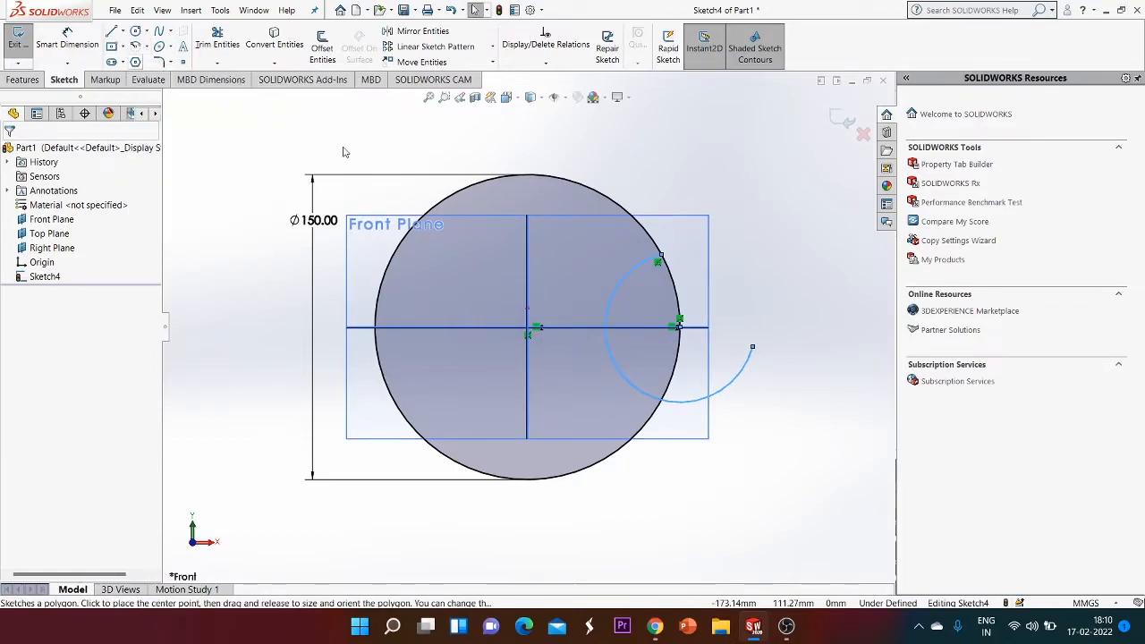
pyautogui.click(563, 180)
pyautogui.click(660, 166)
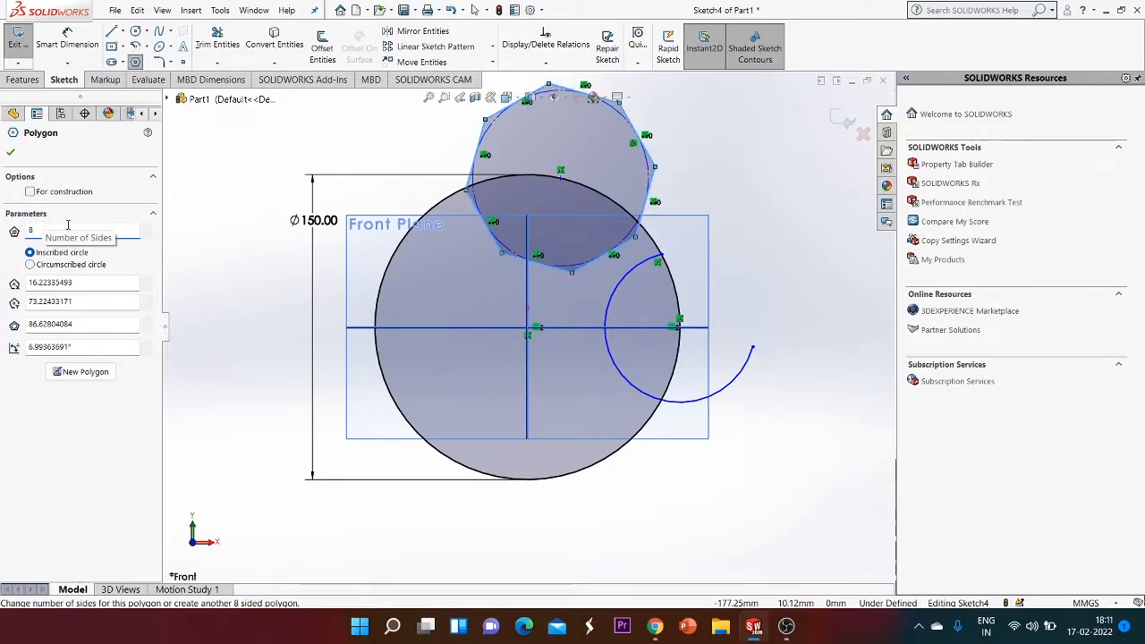
pyautogui.press('BackSpace')
pyautogui.write('10')
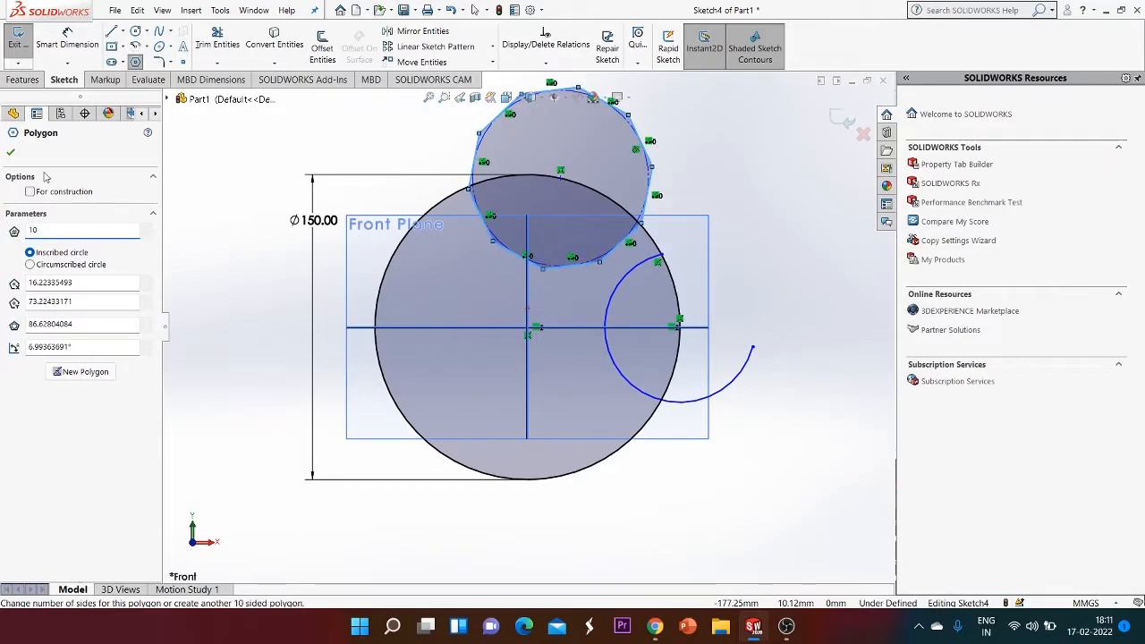
pyautogui.click(13, 154)
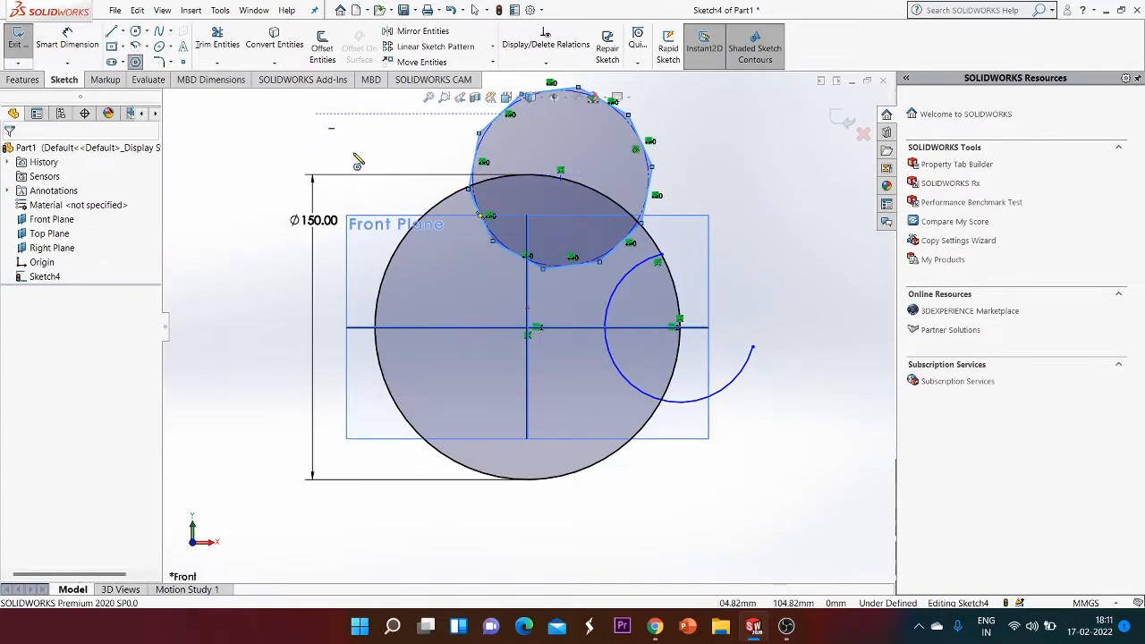
pyautogui.press('Escape')
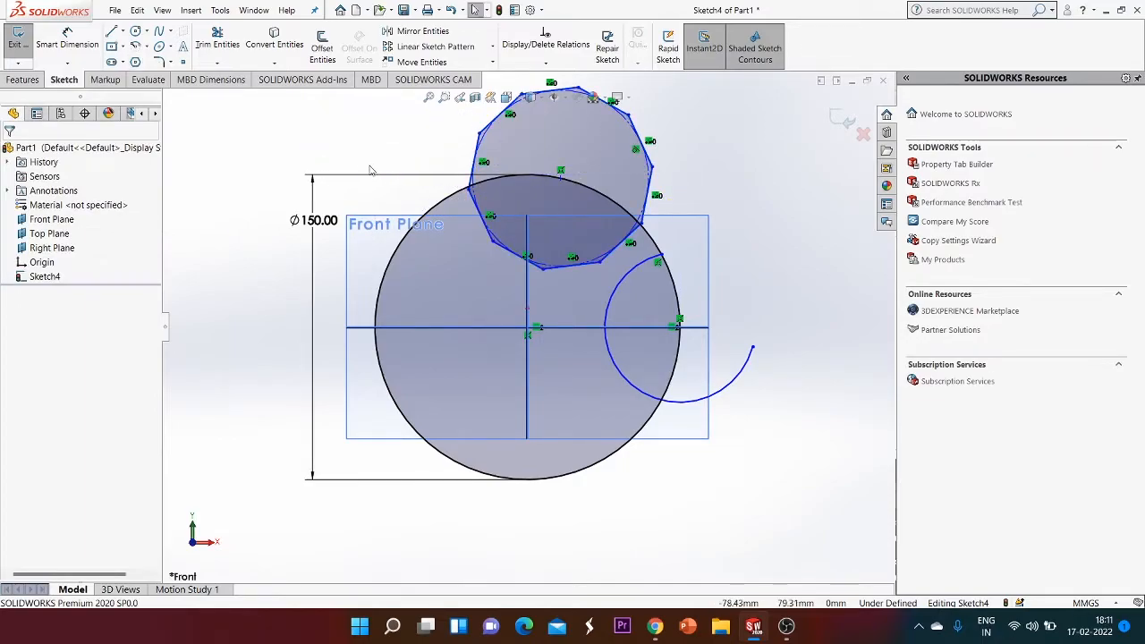
# Delete the circle with its dimension, the arc and all polygon lines, and exit the sketch
pyautogui.moveTo(298, 128)
pyautogui.mouseDown()
pyautogui.moveTo(398, 250)
pyautogui.moveTo(873, 567)
pyautogui.mouseUp()
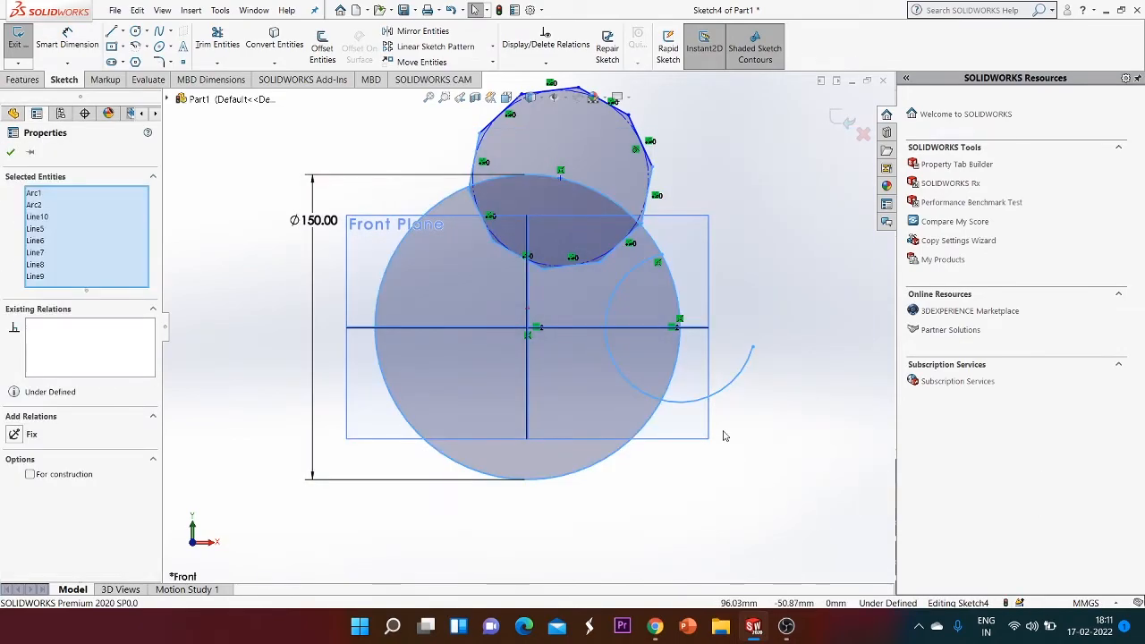
pyautogui.press('Delete')
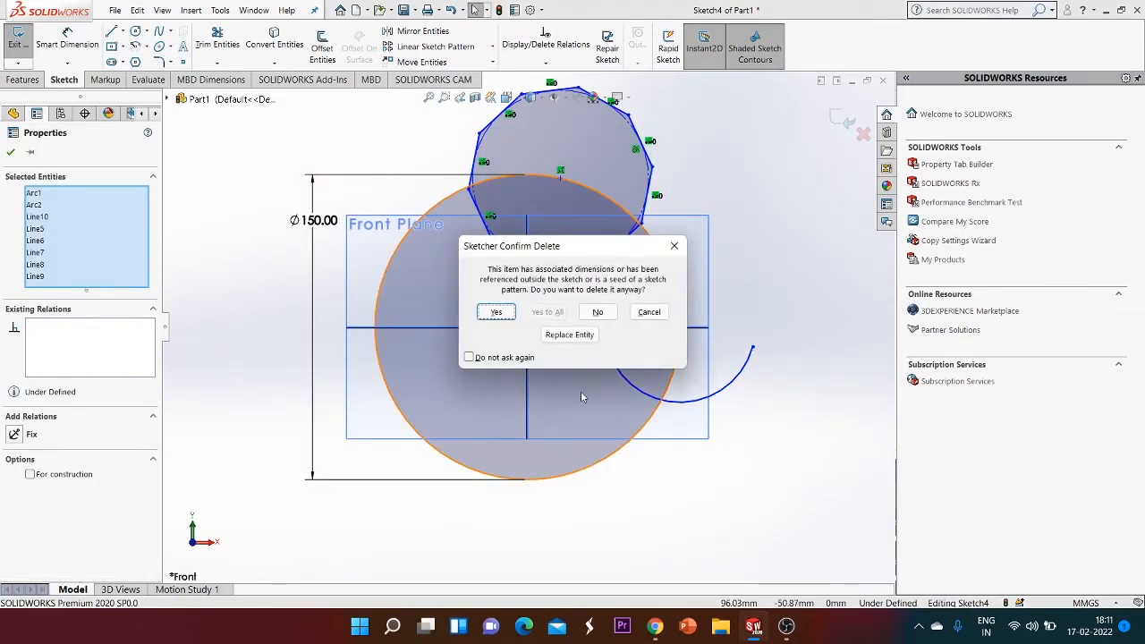
pyautogui.click(497, 312)
pyautogui.moveTo(426, 140); pyautogui.dragTo(621, 208)
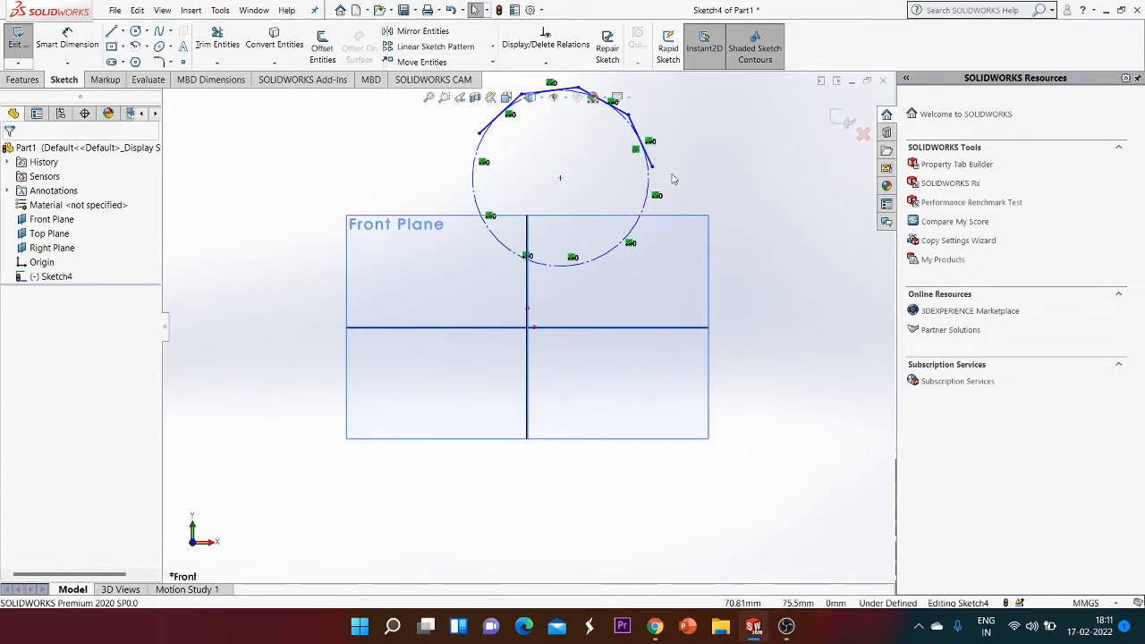
pyautogui.press('z')
pyautogui.moveTo(450, 122); pyautogui.dragTo(669, 239)
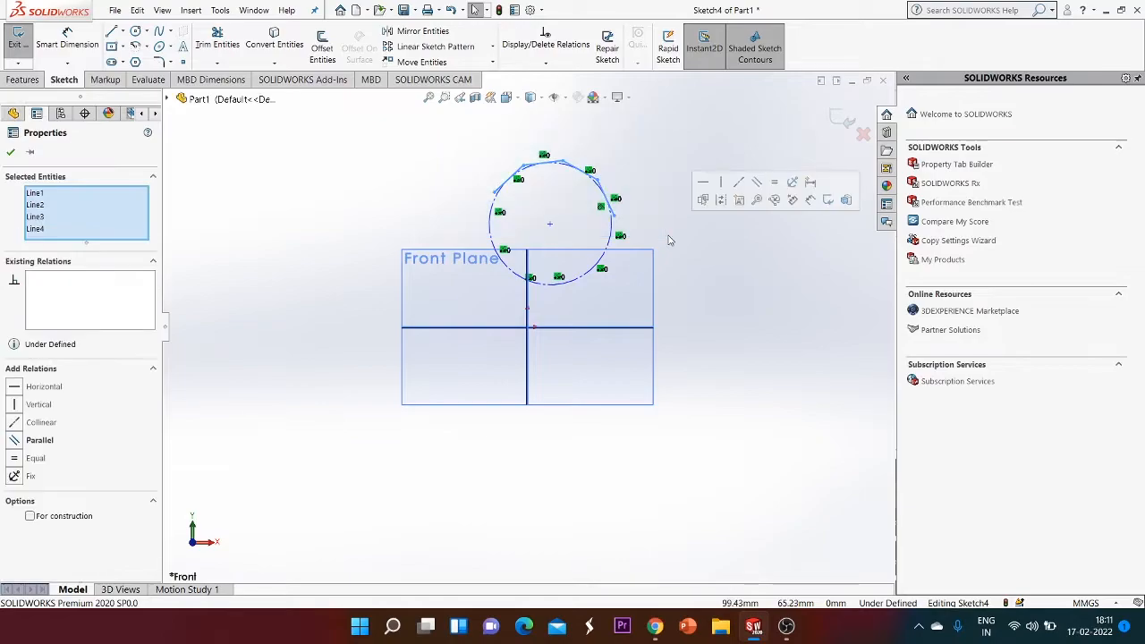
pyautogui.press('Delete')
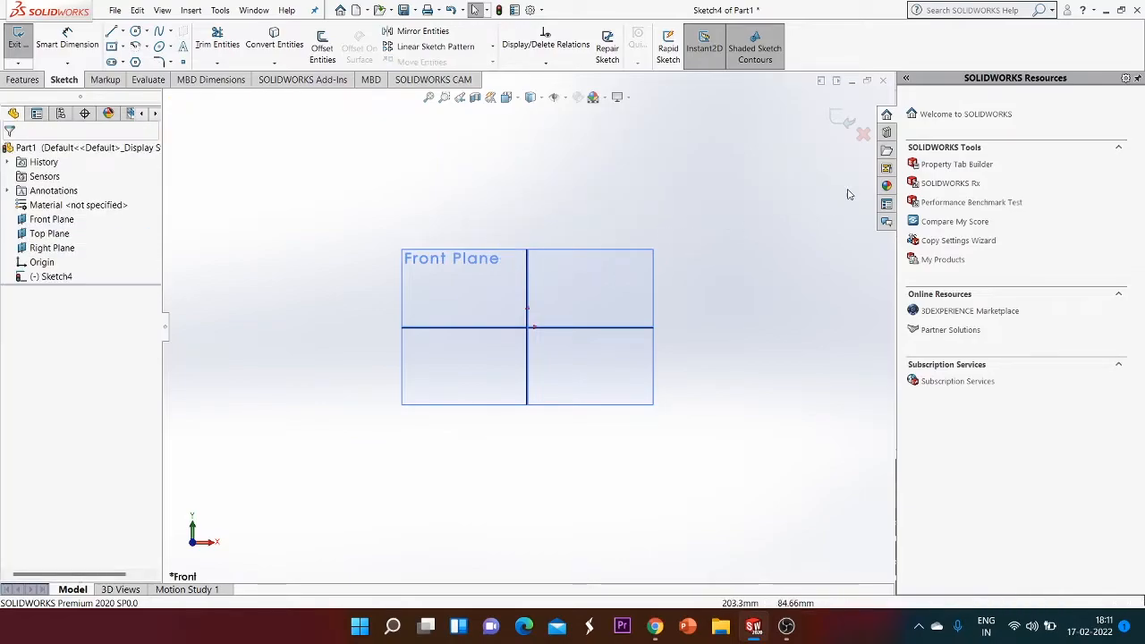
pyautogui.click(841, 120)
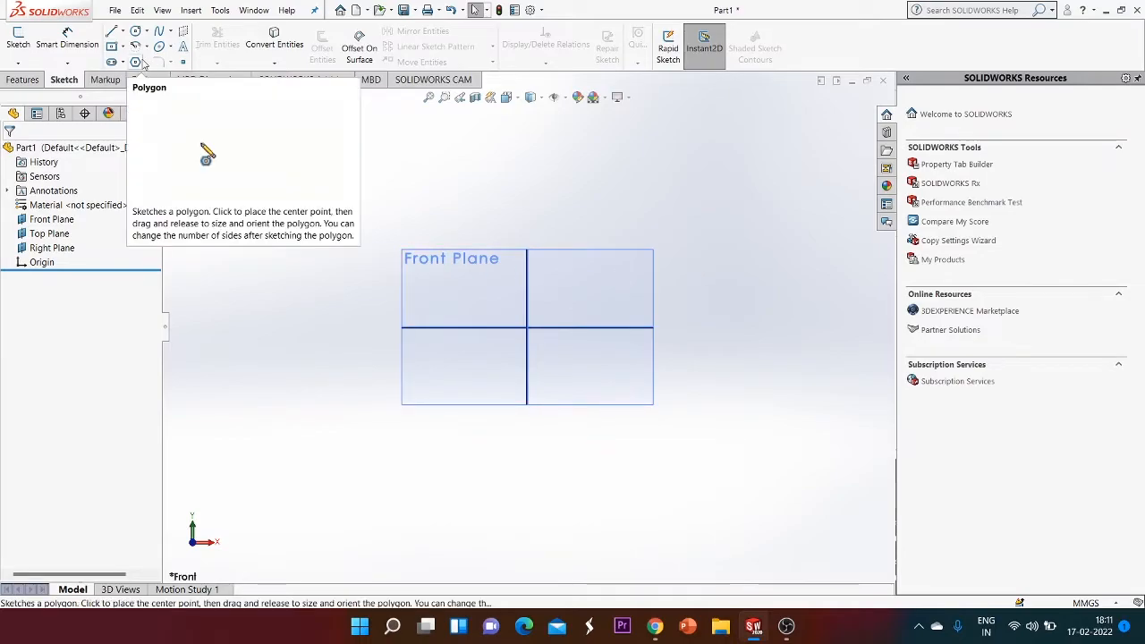
pyautogui.click(169, 34)
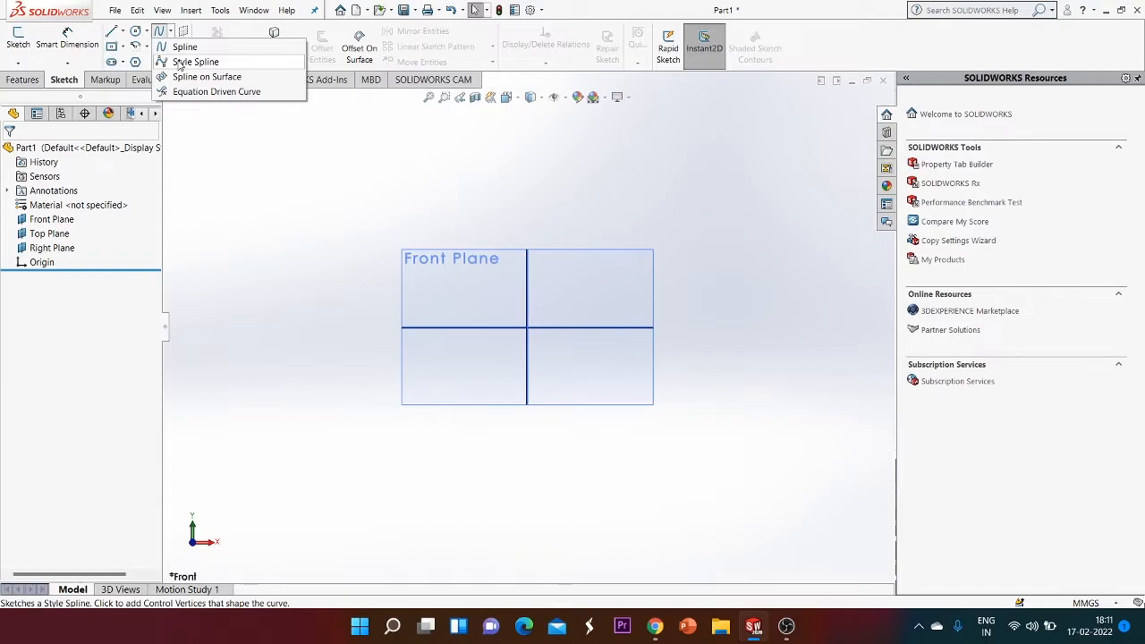
pyautogui.click(254, 147)
pyautogui.click(170, 34)
pyautogui.click(277, 184)
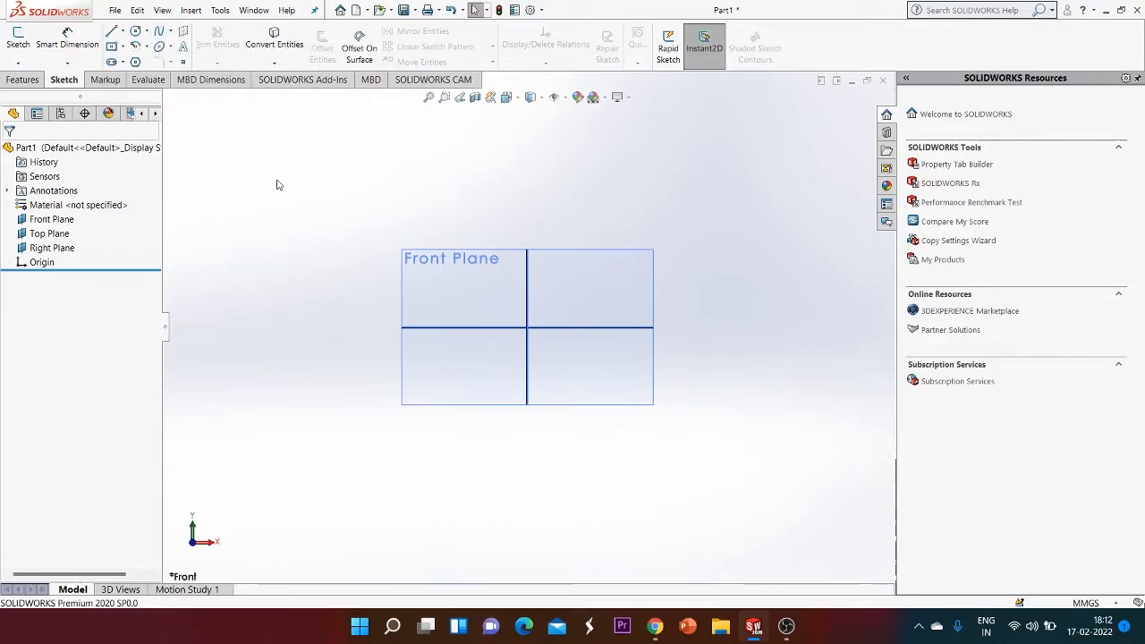
pyautogui.click(170, 46)
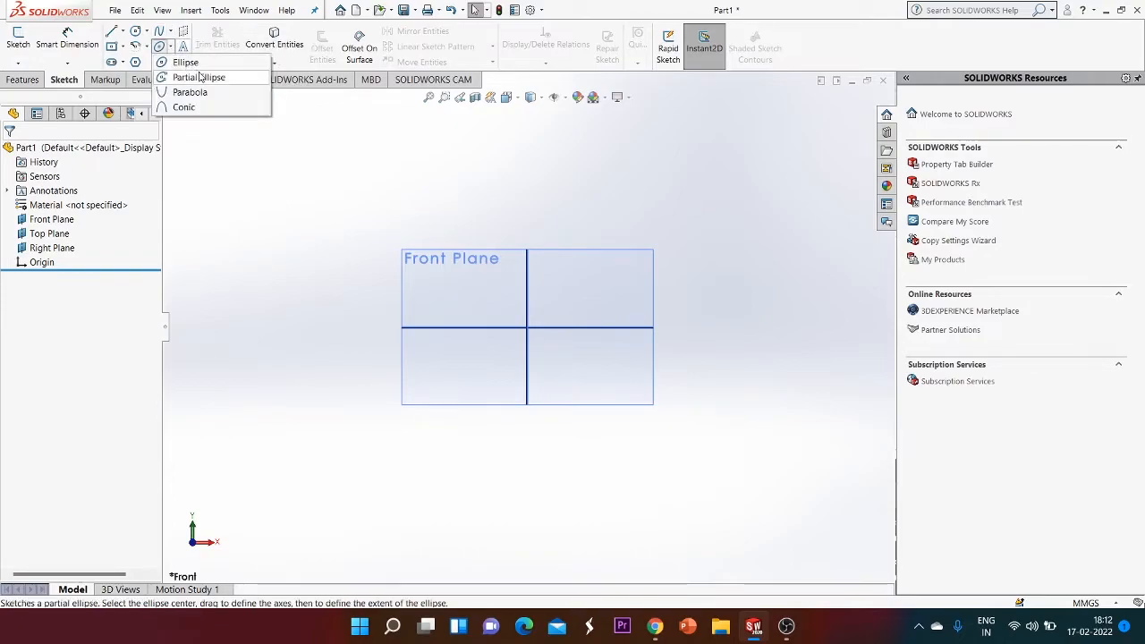
pyautogui.click(265, 177)
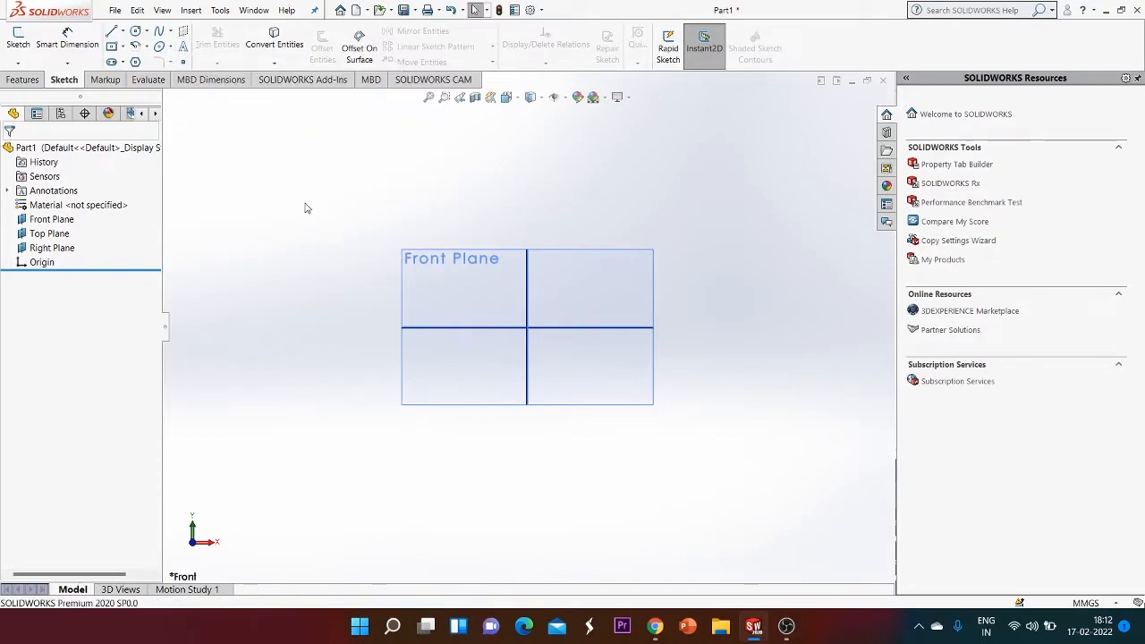
# Start a new sketch on the Front Plane
pyautogui.click(18, 41)
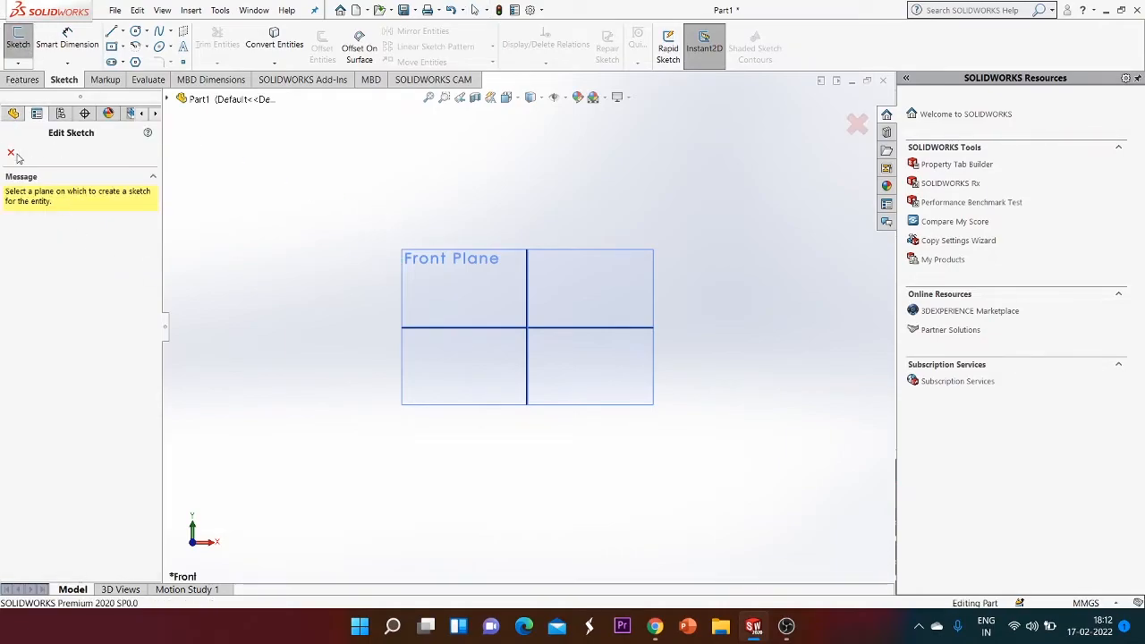
pyautogui.click(11, 154)
pyautogui.click(440, 249)
pyautogui.click(18, 38)
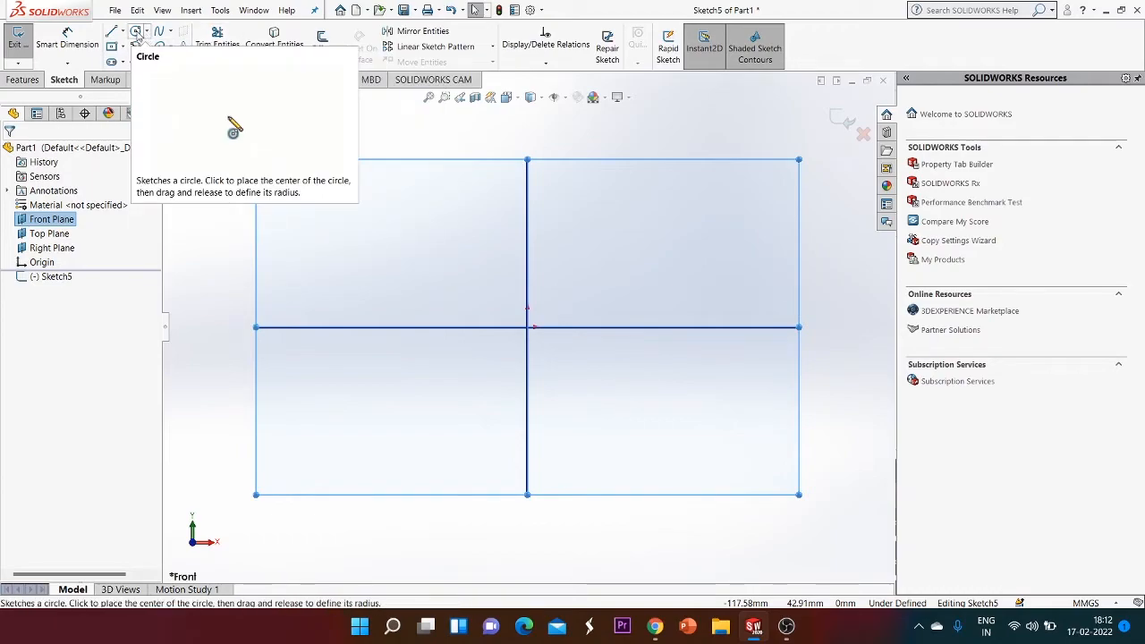
# Draw a circle about 32.5 mm in radius centered on the origin
pyautogui.moveTo(422, 229); pyautogui.dragTo(637, 359)
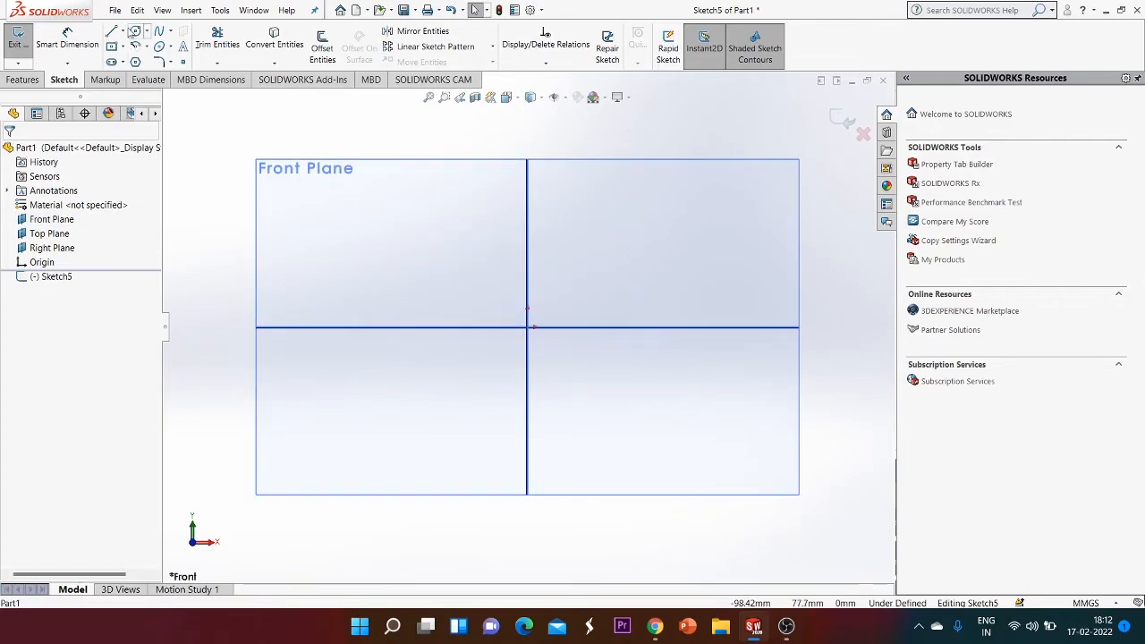
pyautogui.click(135, 32)
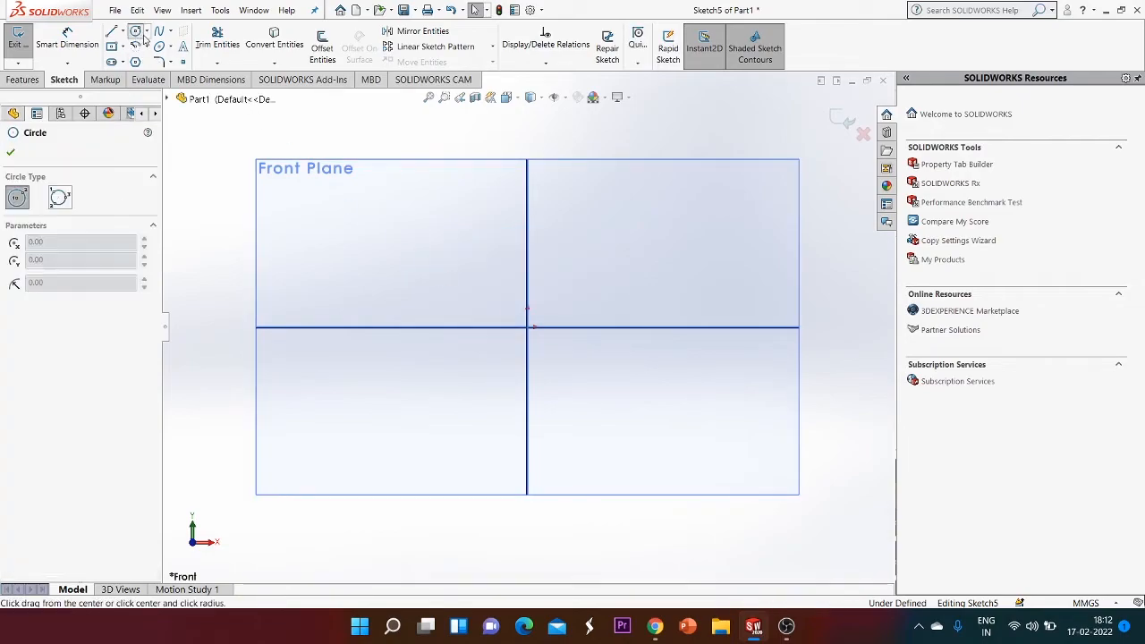
pyautogui.click(526, 327)
pyautogui.click(624, 377)
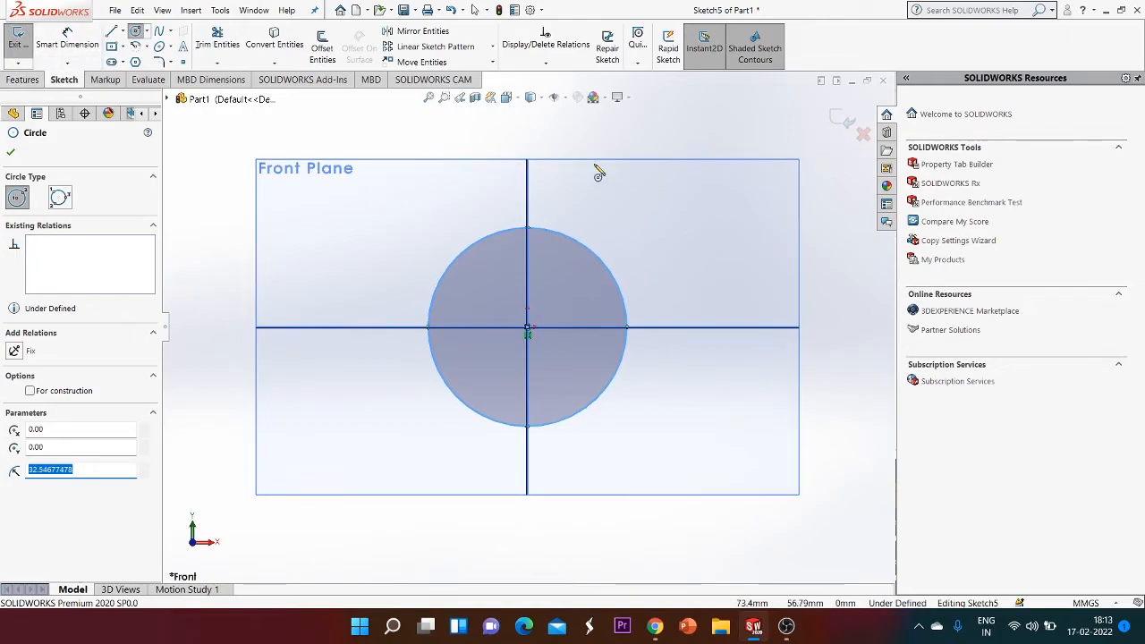
pyautogui.click(11, 152)
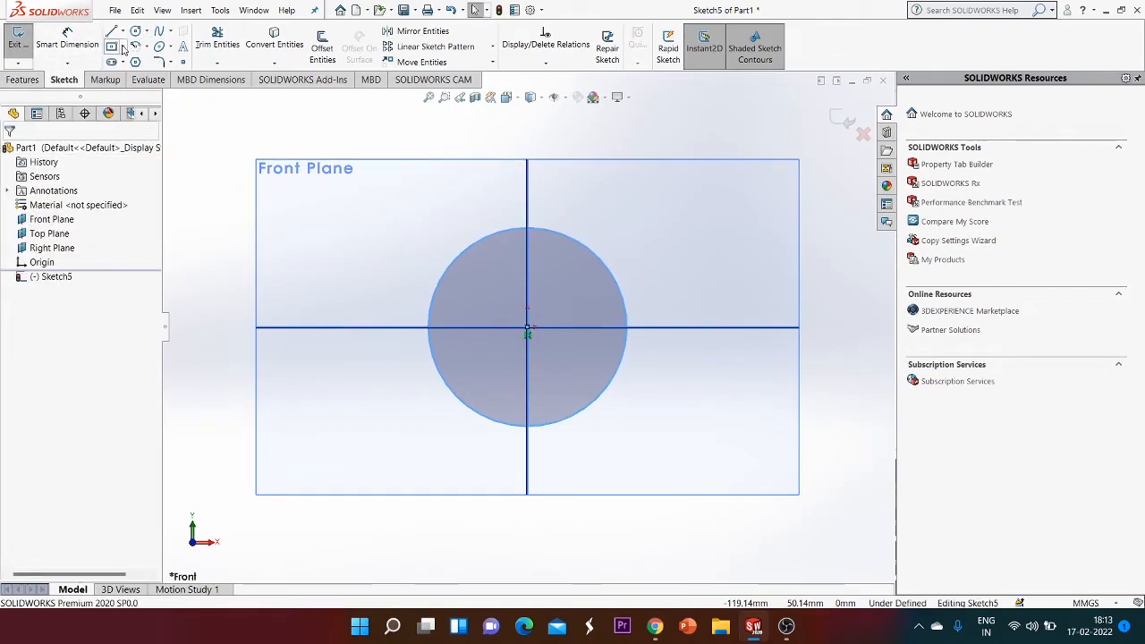
# Draw a center rectangle about 89 mm wide and 35 mm high on the origin, extending past both sides of the circle
pyautogui.click(528, 329)
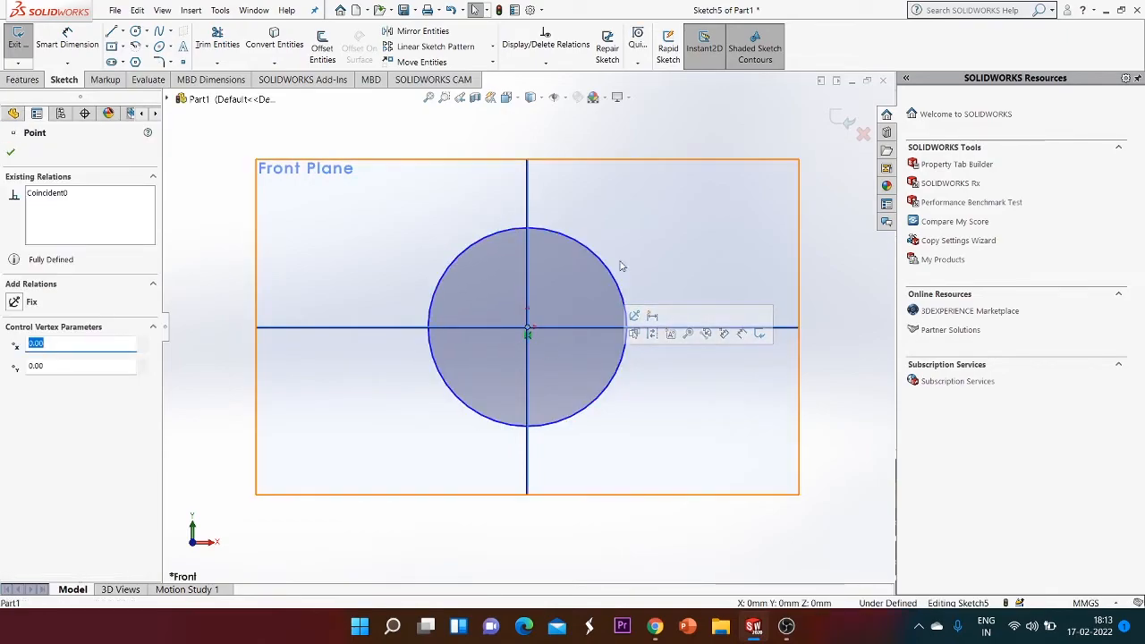
pyautogui.click(110, 45)
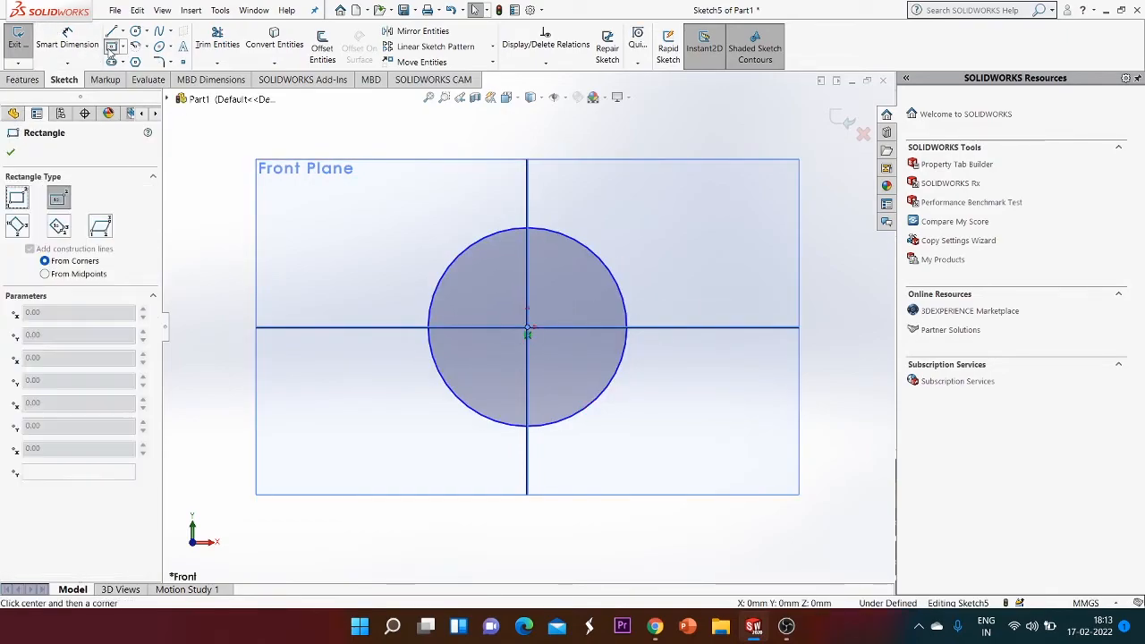
pyautogui.click(527, 330)
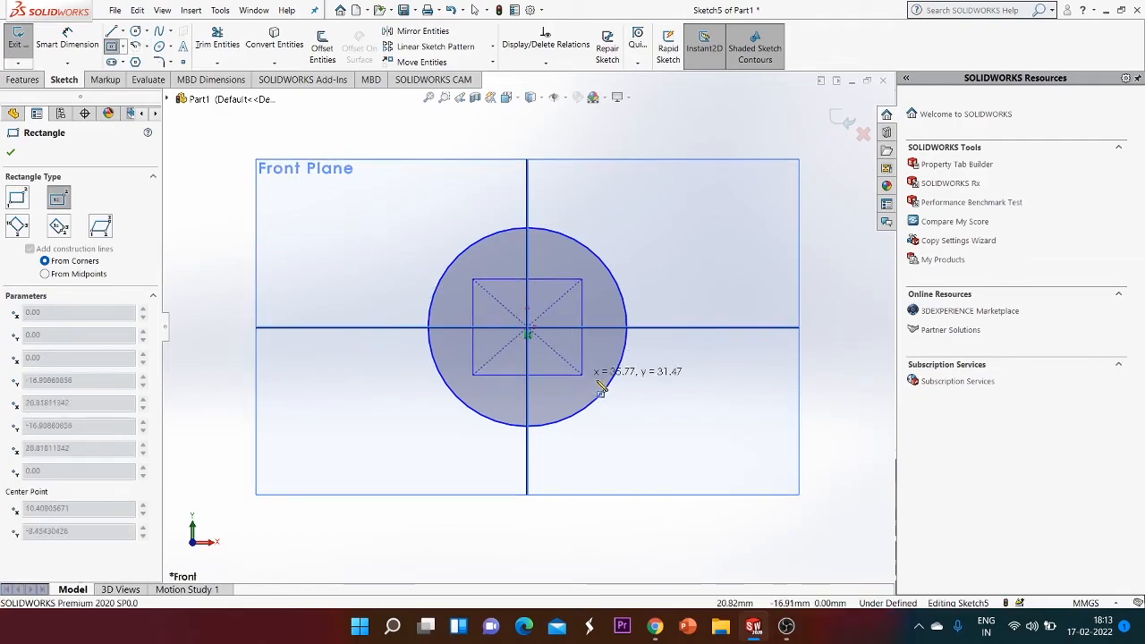
pyautogui.click(663, 381)
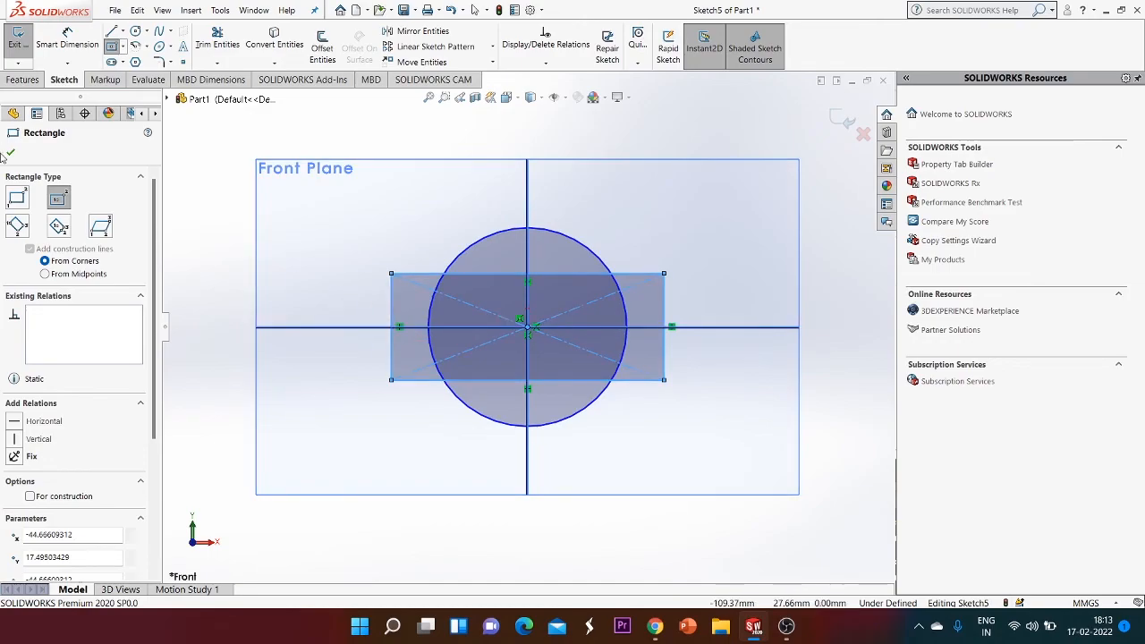
pyautogui.click(11, 155)
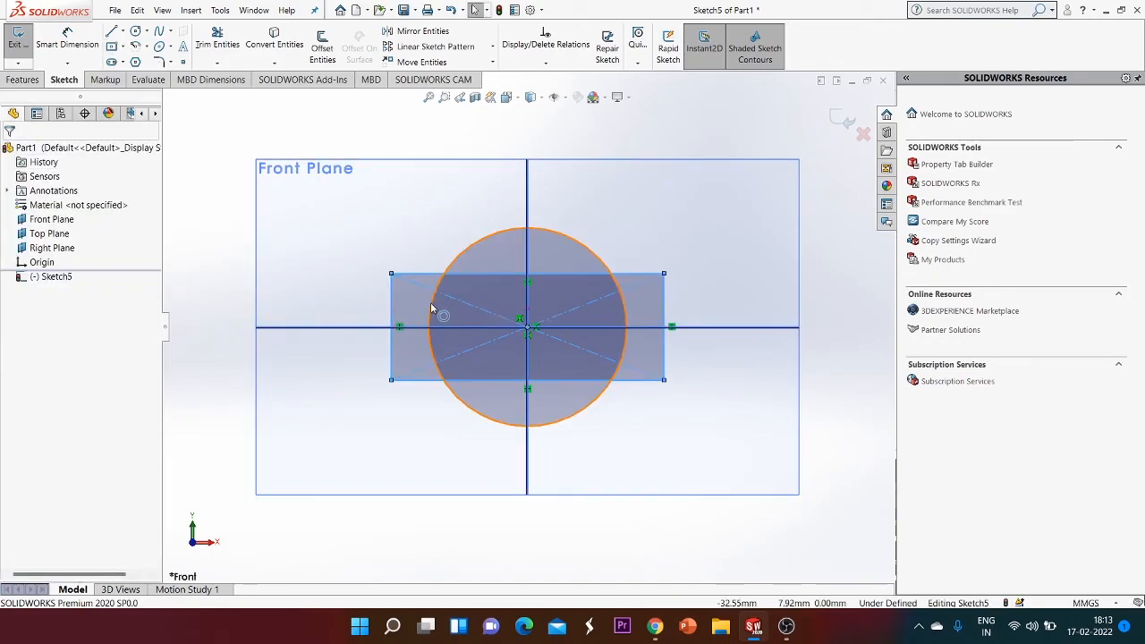
# Power-trim the circle's side arcs inside the rectangle and the portion of the rectangle's lower edge to the left of the circle
pyautogui.click(217, 41)
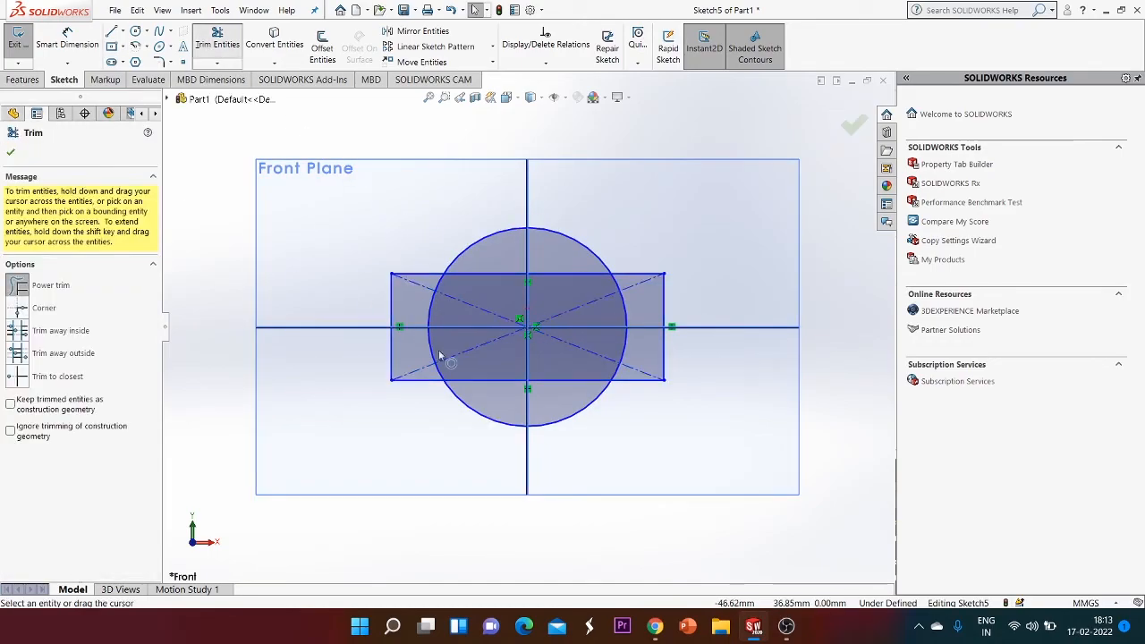
pyautogui.moveTo(415, 331)
pyautogui.mouseDown()
pyautogui.moveTo(637, 333)
pyautogui.moveTo(615, 318)
pyautogui.moveTo(644, 319)
pyautogui.moveTo(608, 289)
pyautogui.moveTo(618, 284)
pyautogui.mouseUp()
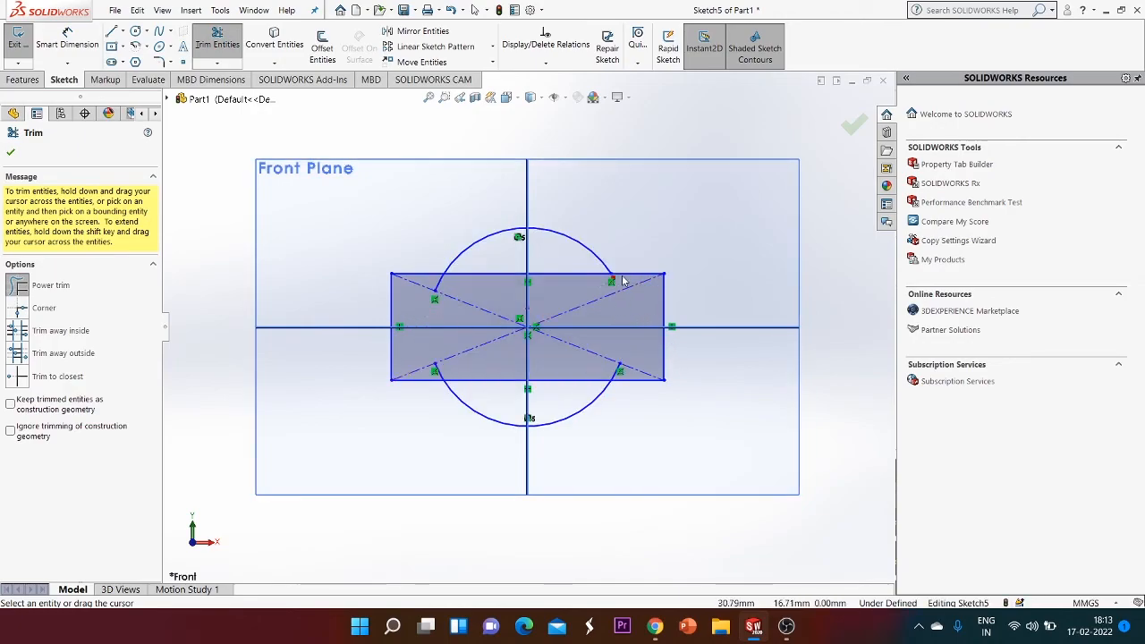
pyautogui.moveTo(425, 292)
pyautogui.mouseDown()
pyautogui.moveTo(444, 291)
pyautogui.moveTo(437, 385)
pyautogui.mouseUp()
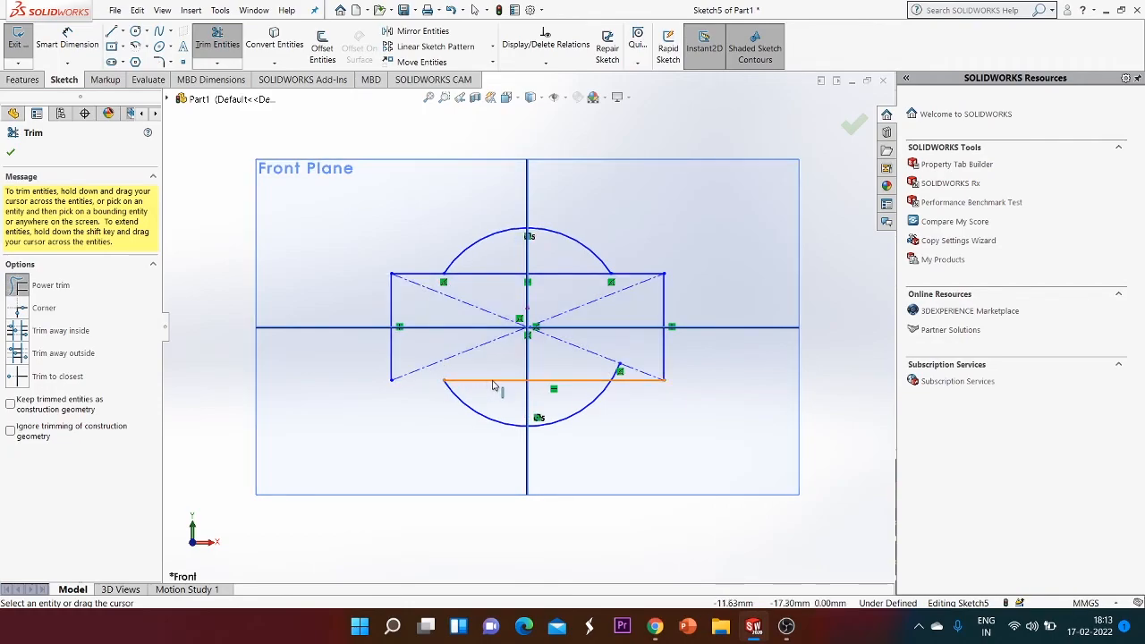